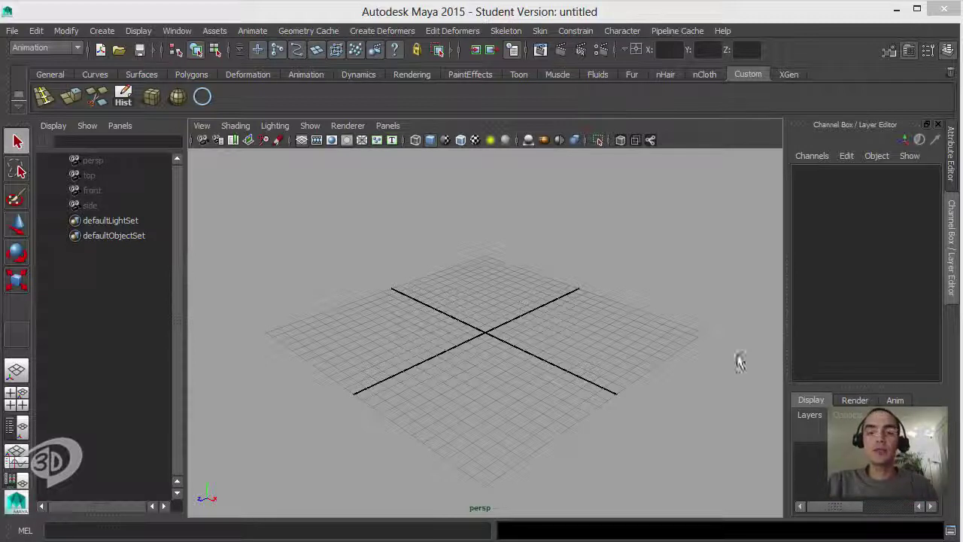
Draw an S-shaped chain of eleven joints across the grid with the Joint Tool and finish it
click(741, 360)
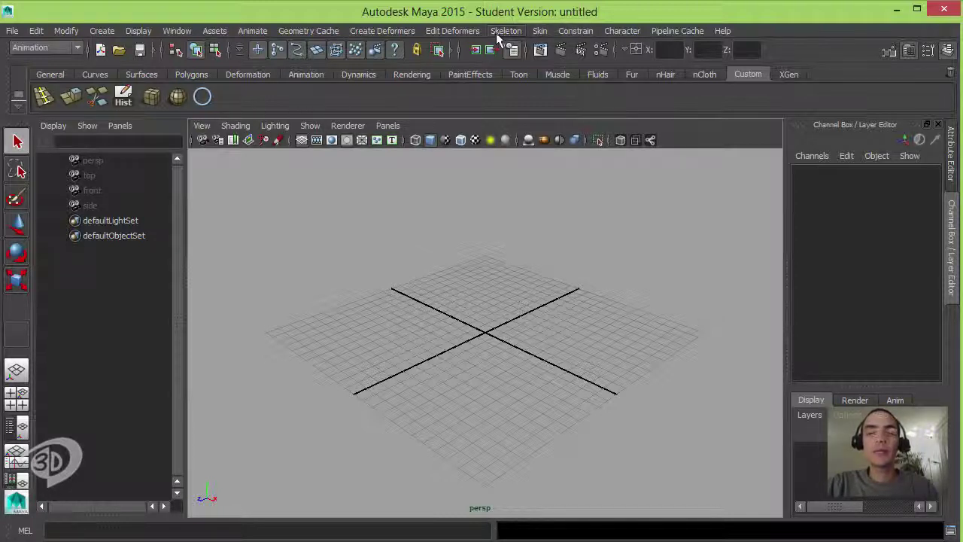
click(66, 45)
click(65, 45)
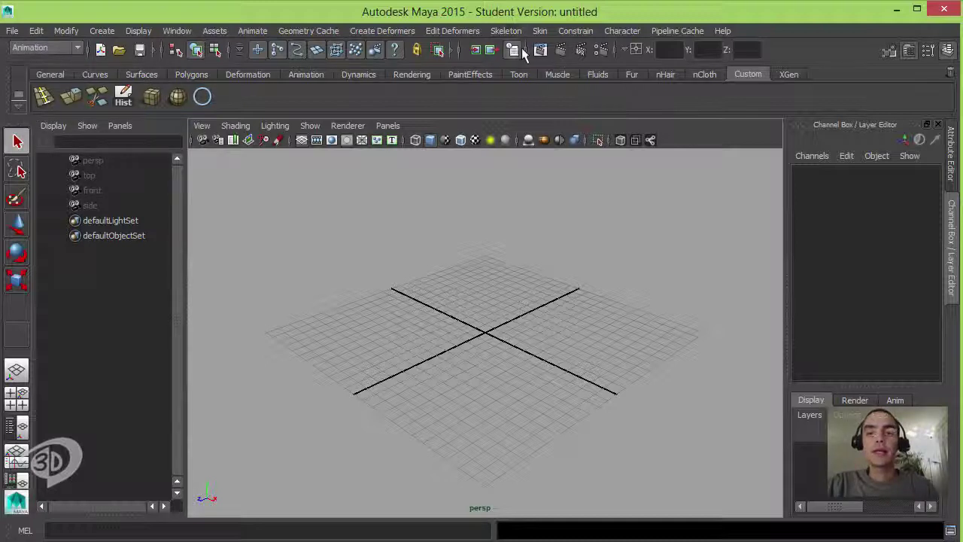
click(506, 31)
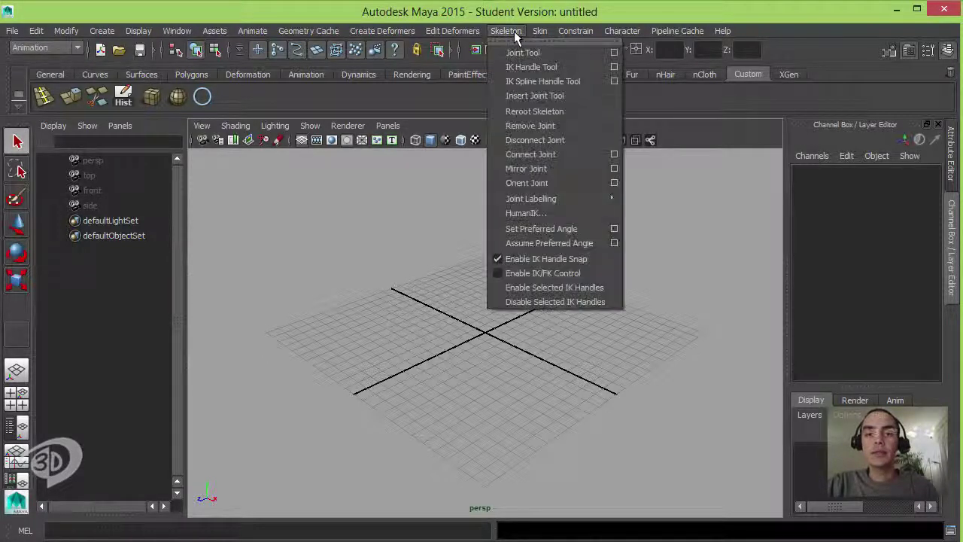
click(547, 53)
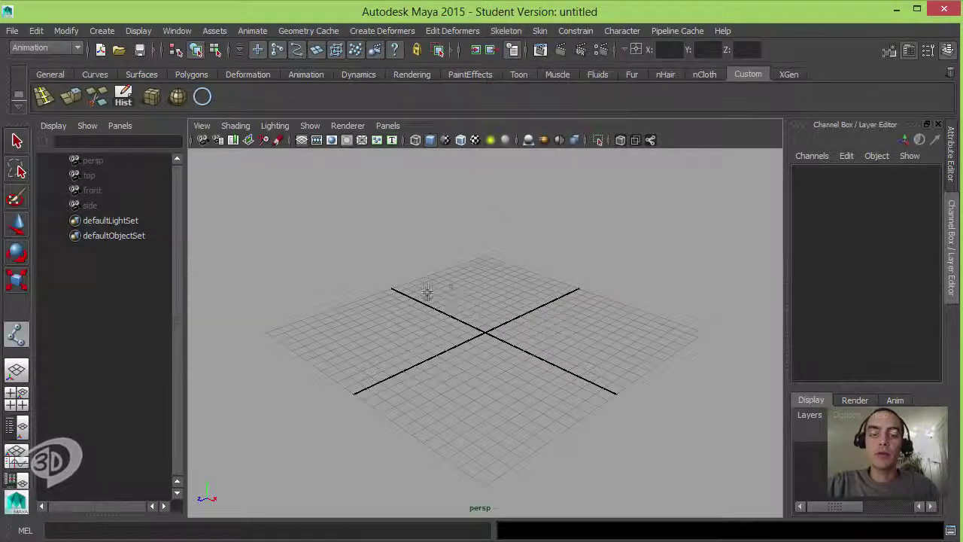
click(383, 309)
click(386, 353)
click(434, 387)
click(483, 372)
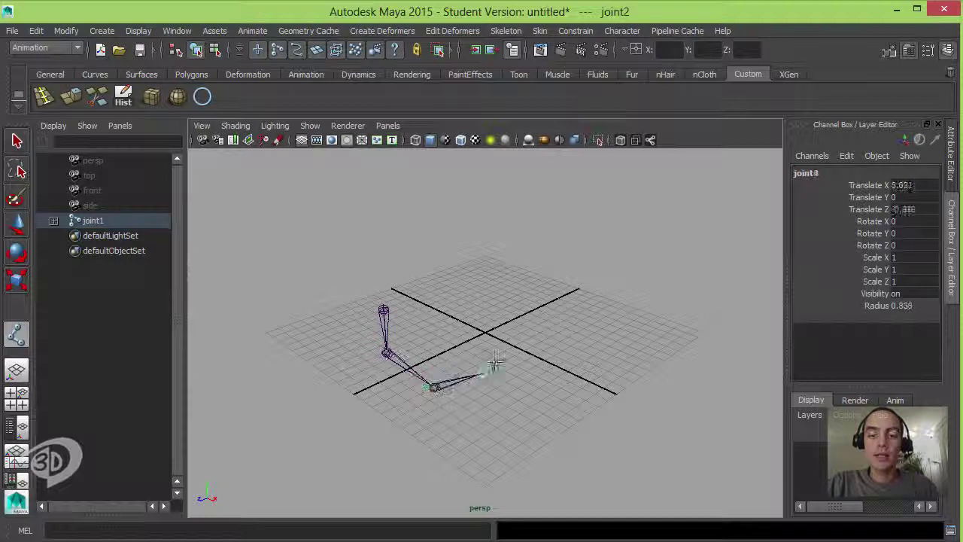
click(523, 343)
click(517, 301)
click(553, 273)
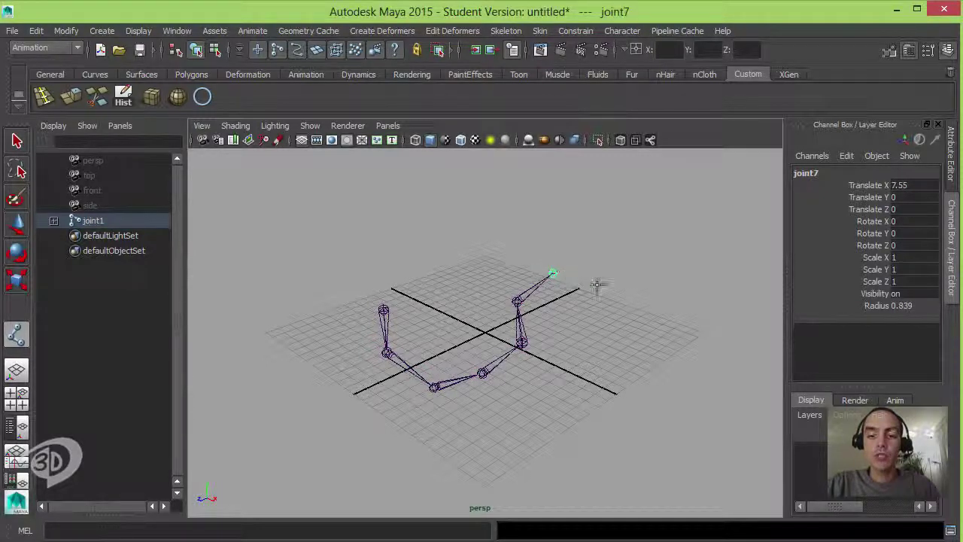
click(598, 286)
click(635, 328)
click(623, 359)
click(583, 399)
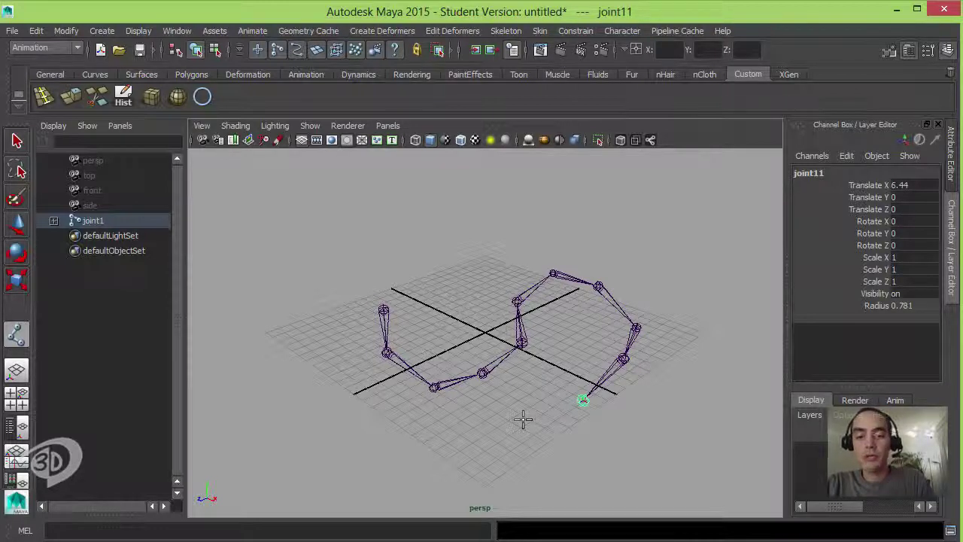
key(q)
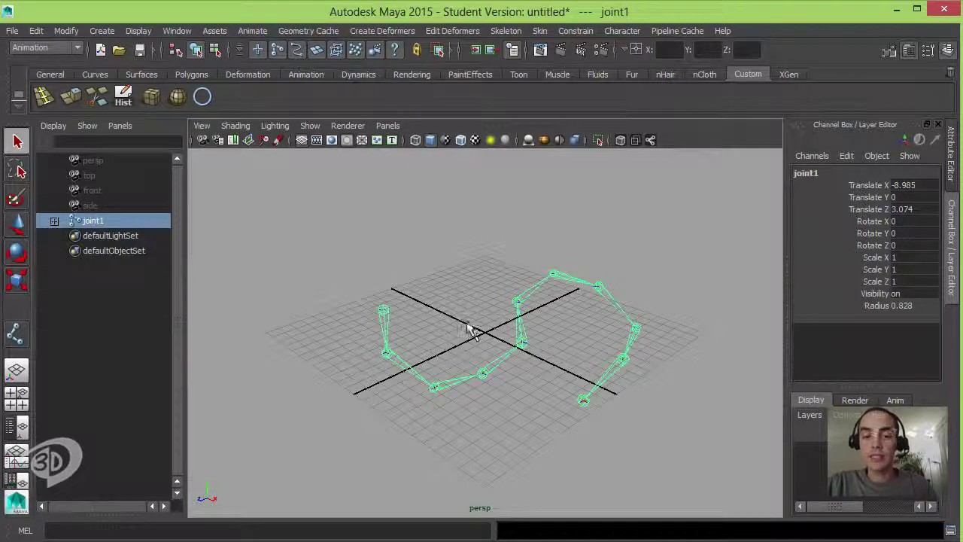
Expand the whole joint hierarchy, widen its listing, and step through joint2 and joint3 to examine the parent-child order
shift+click(54, 221)
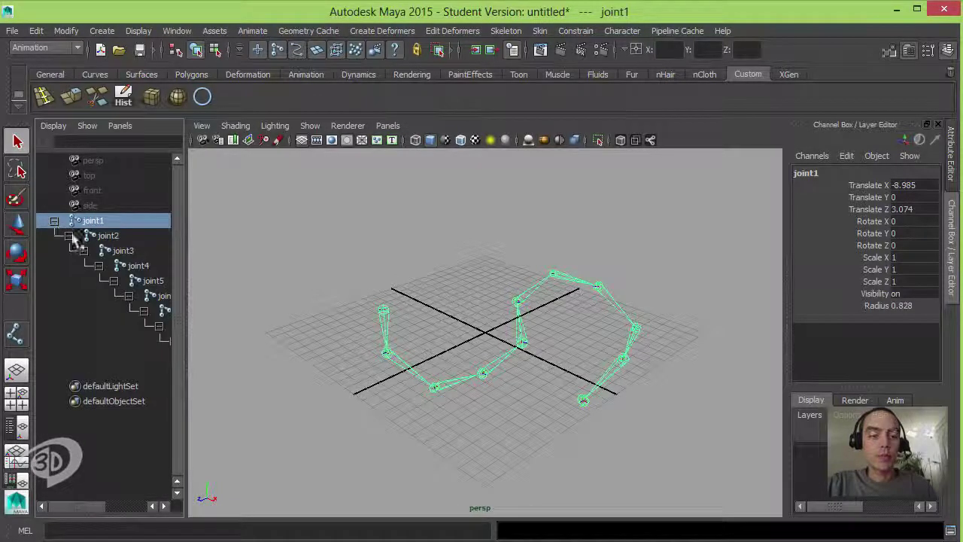
drag(186, 230, 259, 228)
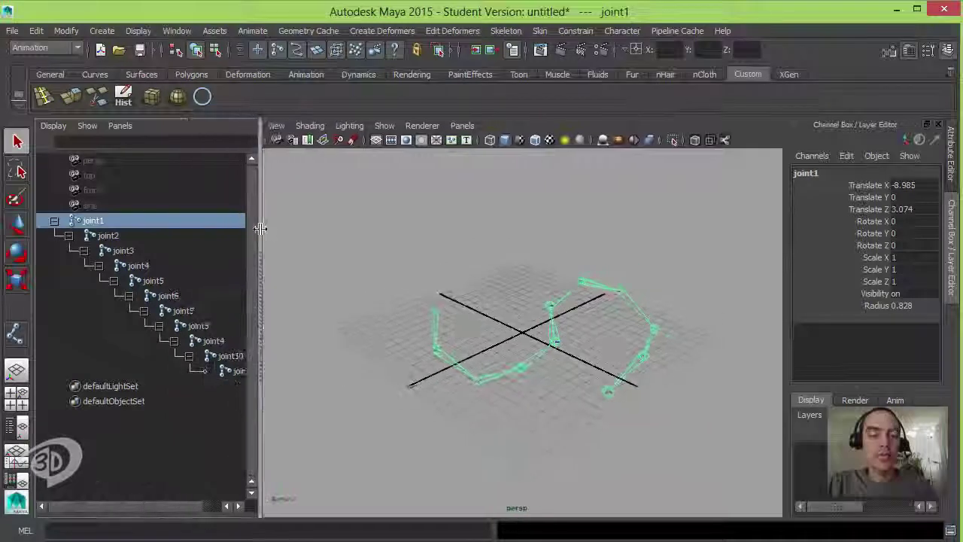
click(108, 236)
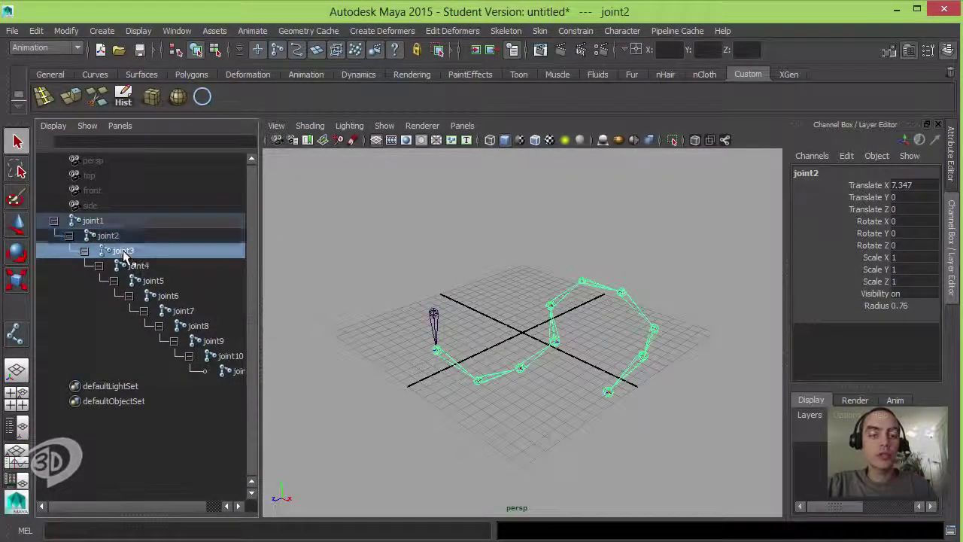
click(124, 256)
key(Down)
alt+drag(413, 343, 436, 297)
key(Up)
key(Up)
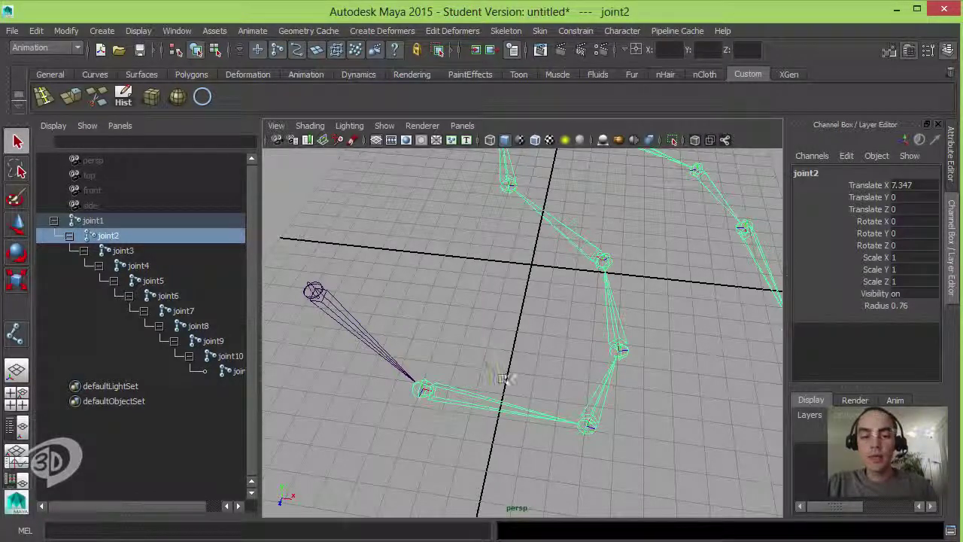
Rotate joint2 about its Y axis to swing the rest of the chain, undoing the surplus rotations
key(e)
key(f)
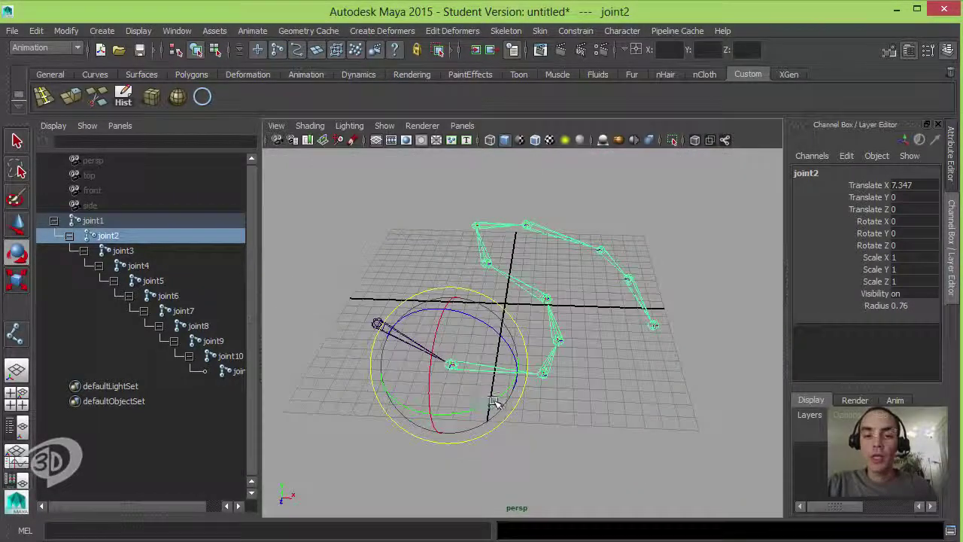
drag(446, 418, 475, 380)
key(ctrl+z)
key(ctrl+z)
key(ctrl+z)
key(ctrl+z)
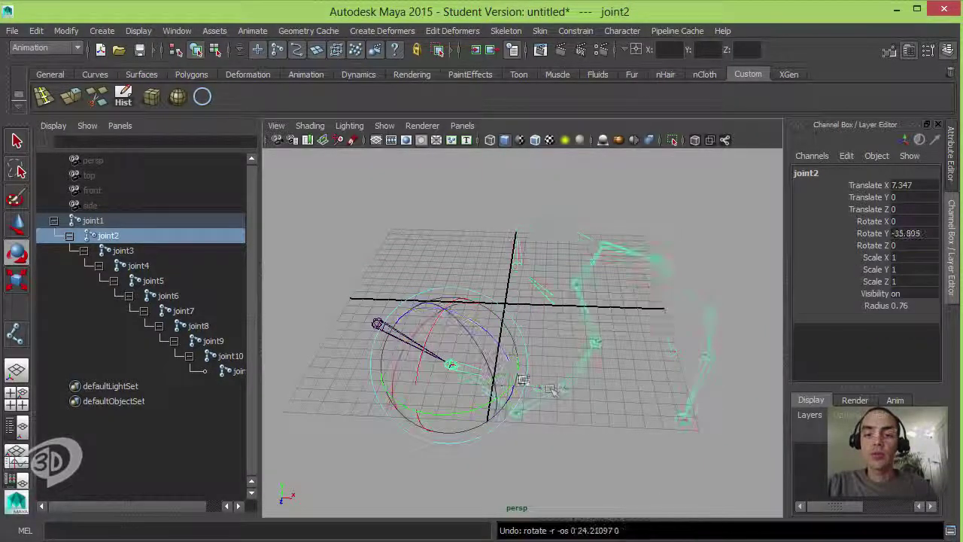
Try rotating joint3 and the joints below it in turn, undoing the trial rotations
drag(530, 404, 579, 377)
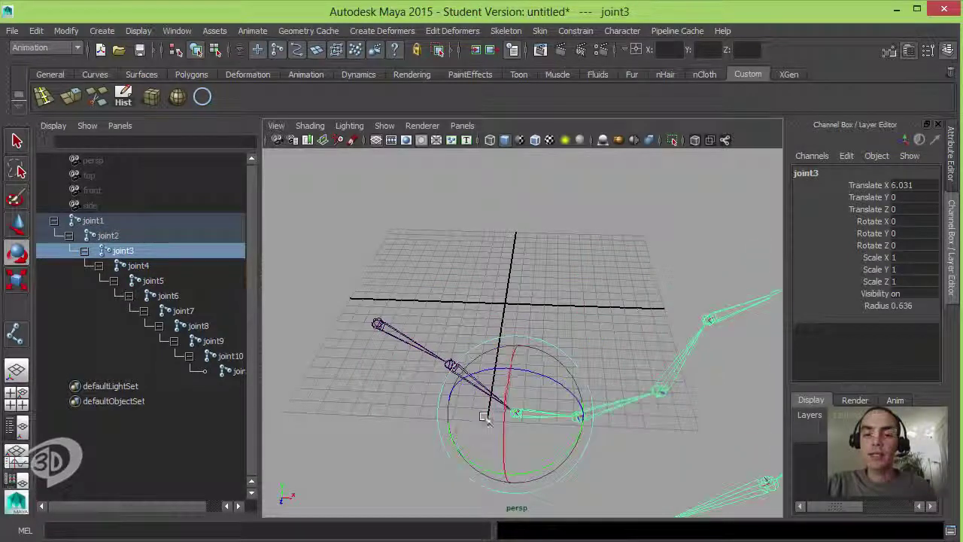
key(ctrl+z)
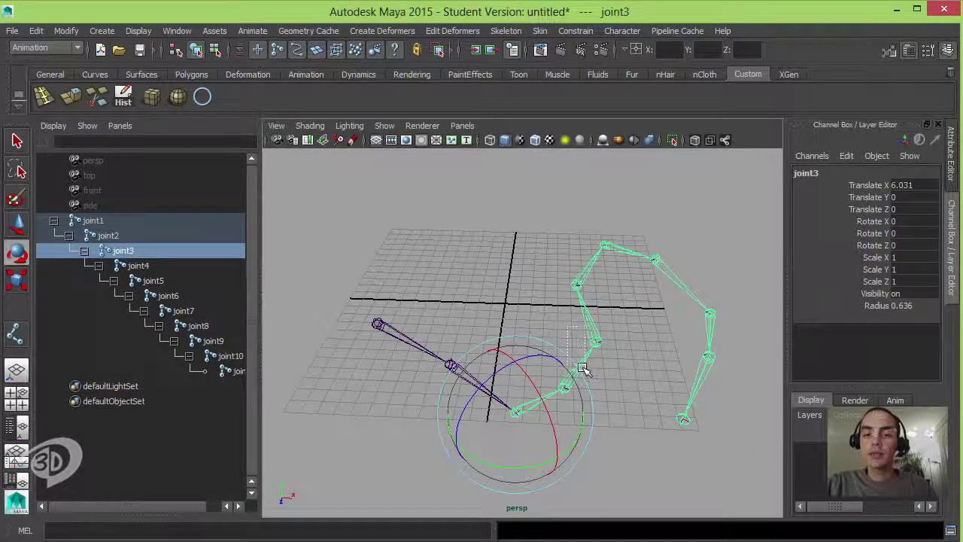
key(Down)
drag(576, 382, 610, 278)
key(Down)
key(ctrl+z)
Delete the whole joint chain starting from its root, joint1
click(504, 251)
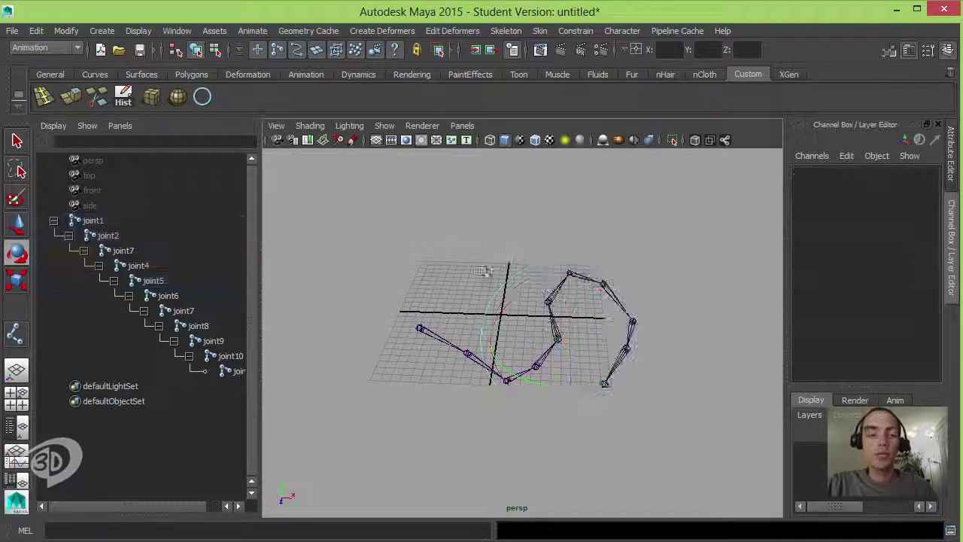
click(106, 224)
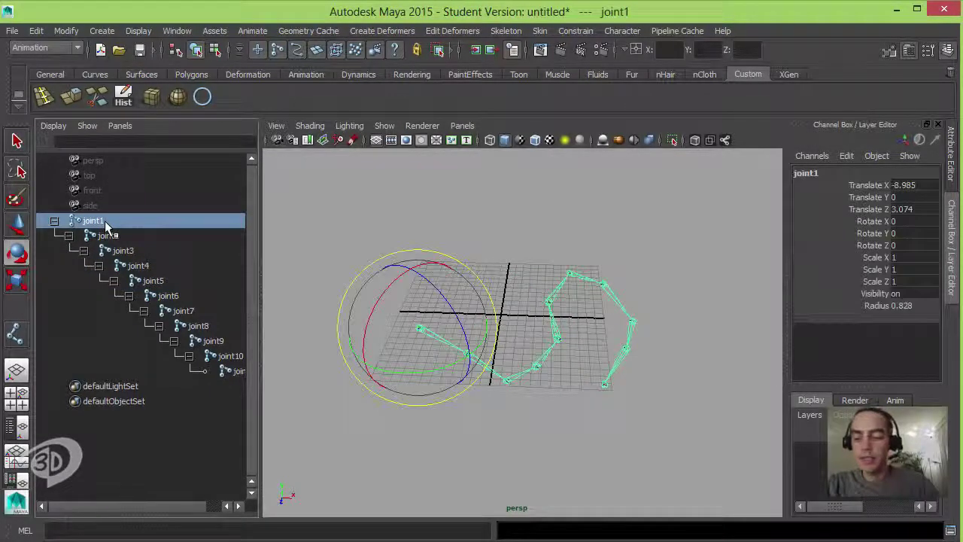
key(Delete)
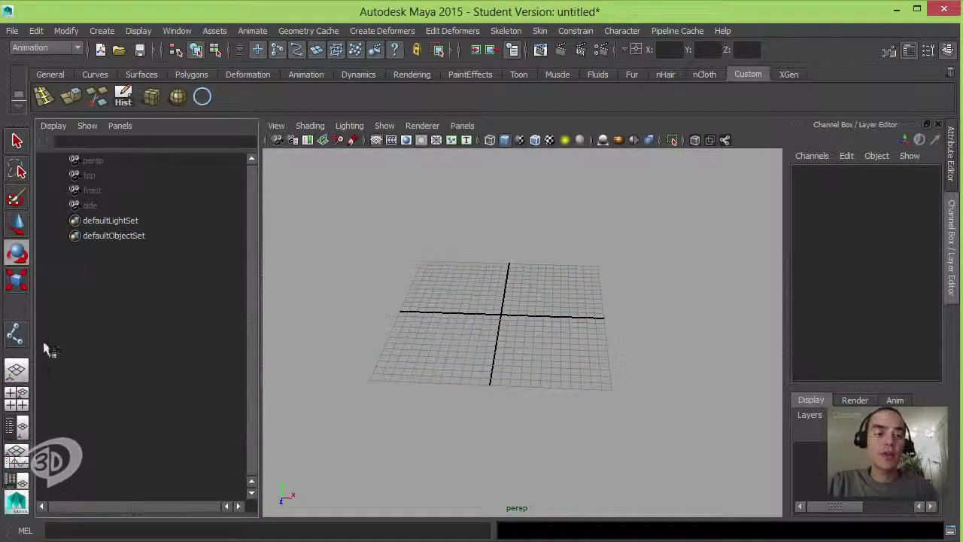
Draw a nearly straight chain of seven joints across the front half of the grid and complete it
click(18, 335)
click(402, 341)
click(442, 337)
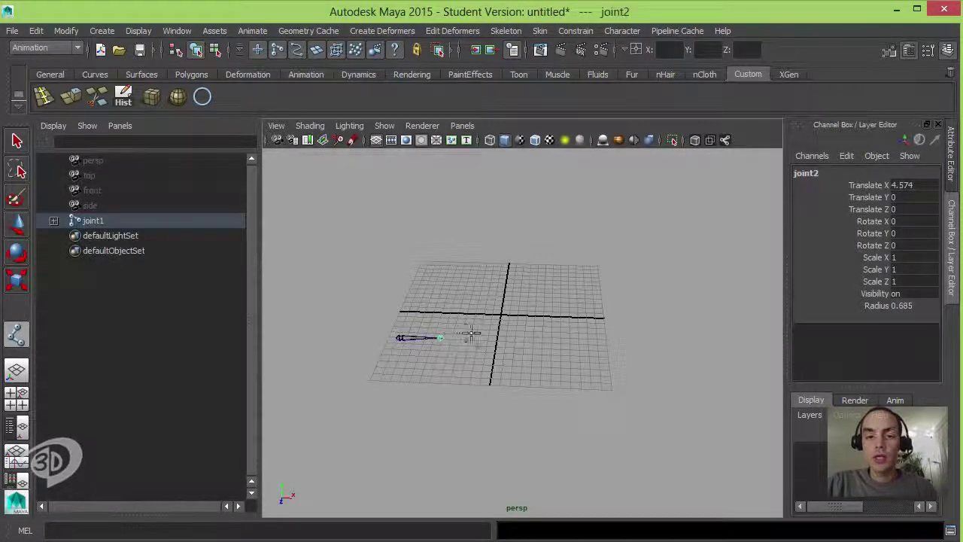
click(473, 333)
click(520, 330)
click(548, 329)
click(583, 328)
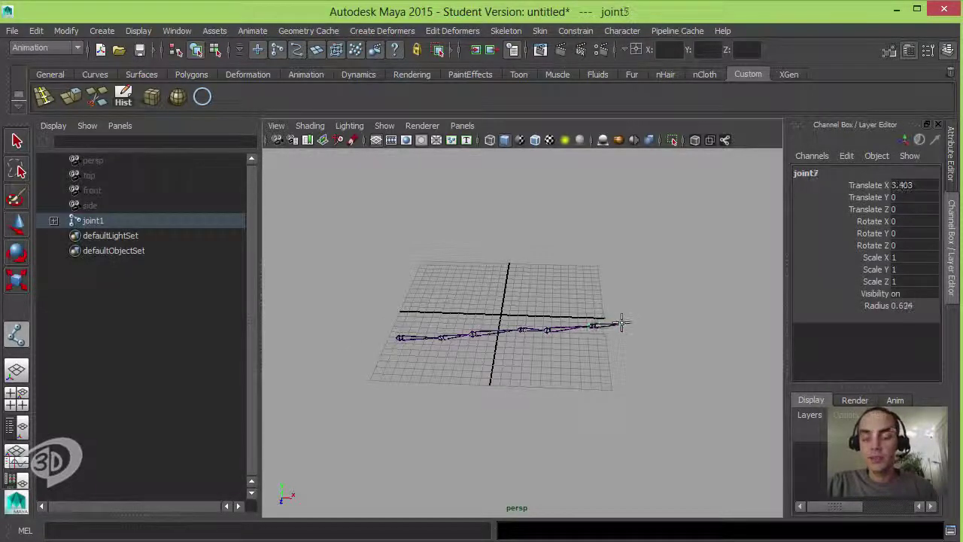
key(Return)
Select joint2 through joint6 together and rotate them about Z to about -30.36 to curl the chain
alt+drag(619, 322, 464, 322)
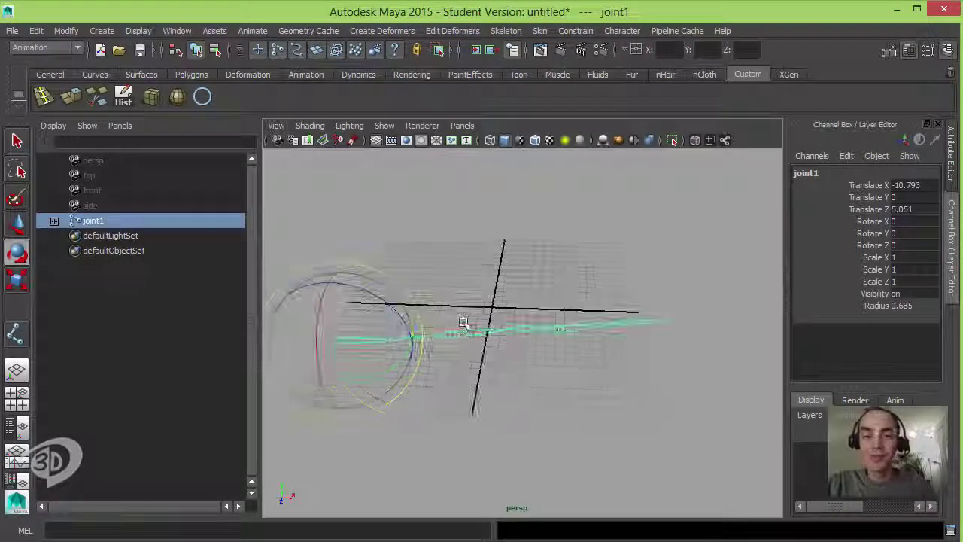
click(458, 279)
click(469, 322)
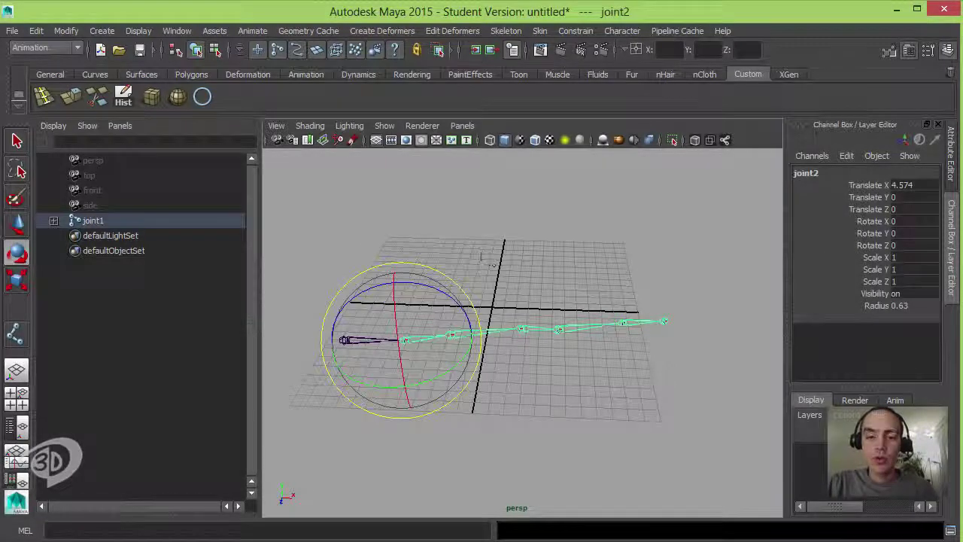
key(Down)
key(Down)
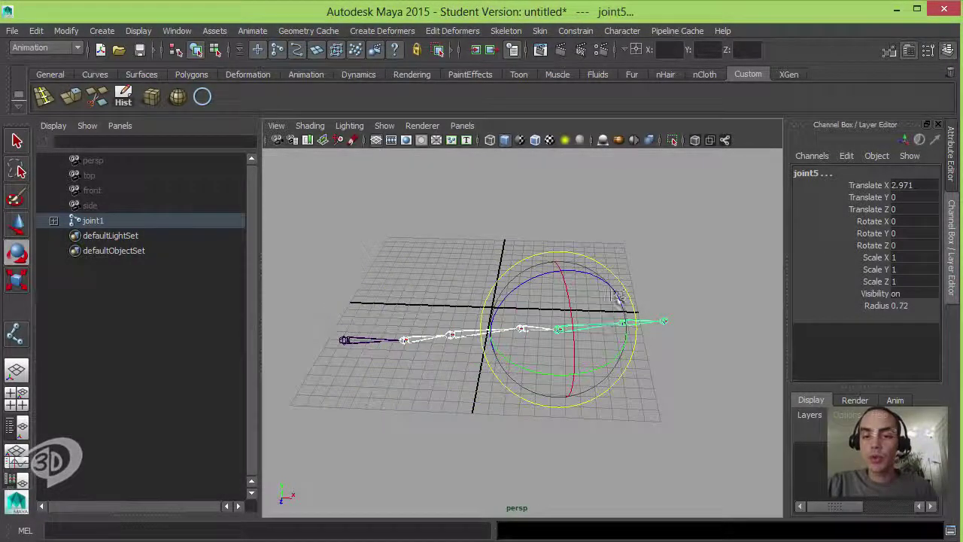
key(Down)
key(Down)
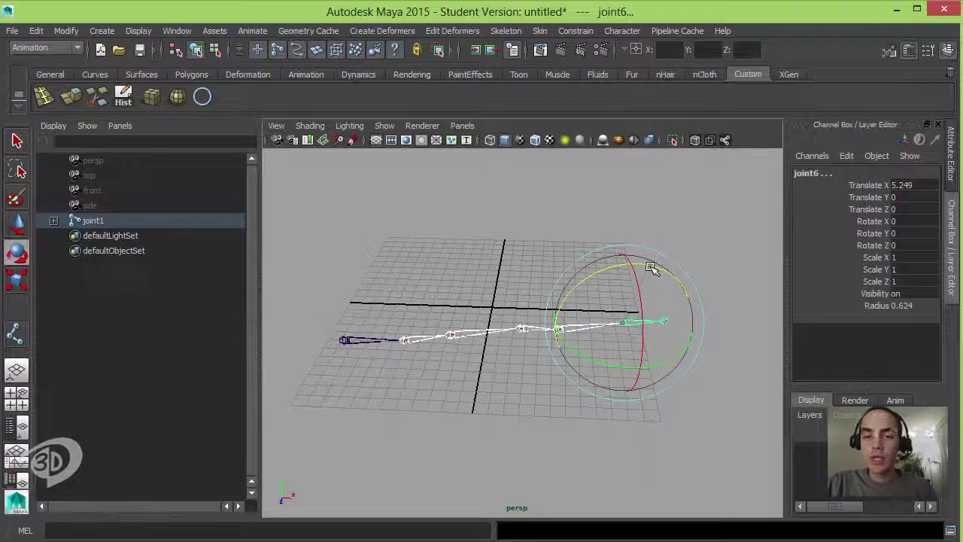
drag(651, 270, 662, 346)
Expand the joint hierarchy and select each joint down to joint7 and back up to joint1 to examine the parenting
shift+click(54, 220)
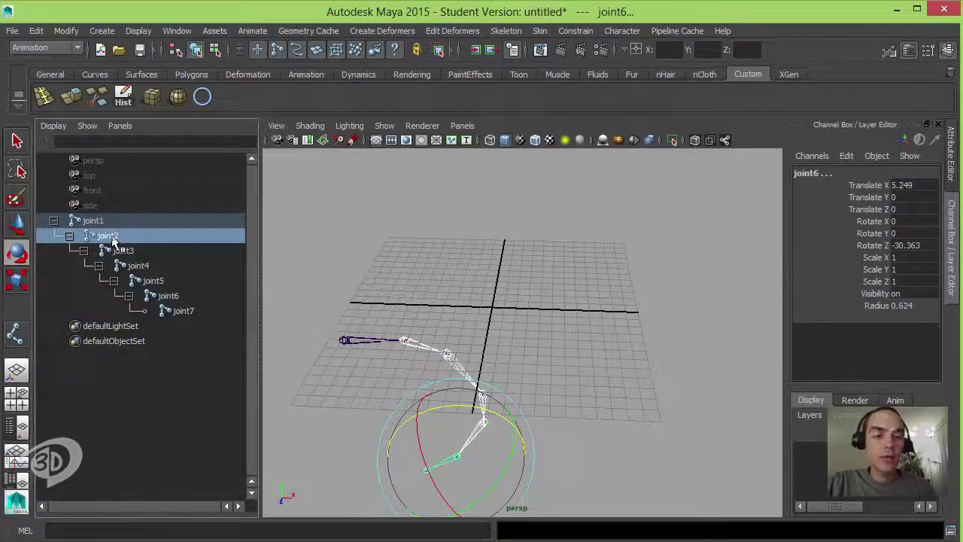
click(122, 251)
click(137, 265)
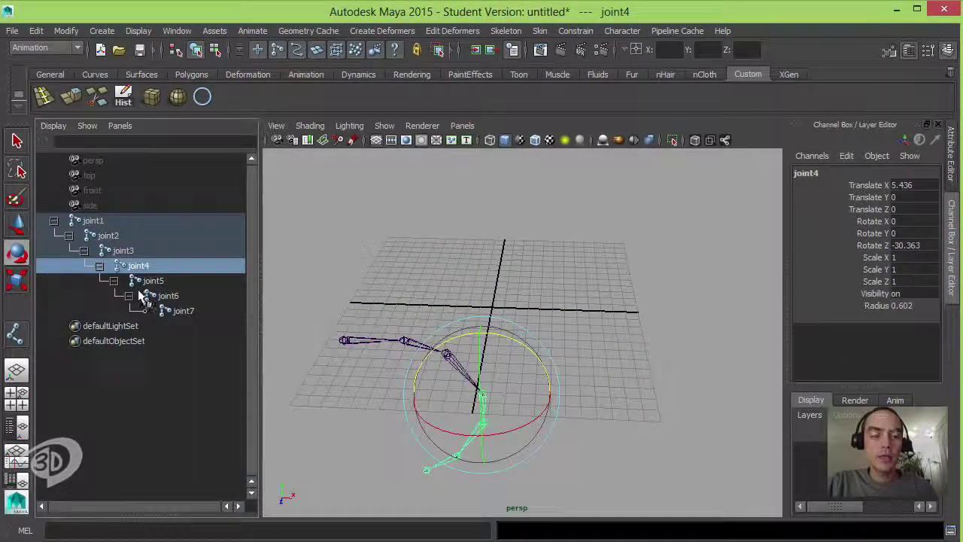
click(153, 280)
click(164, 296)
click(171, 308)
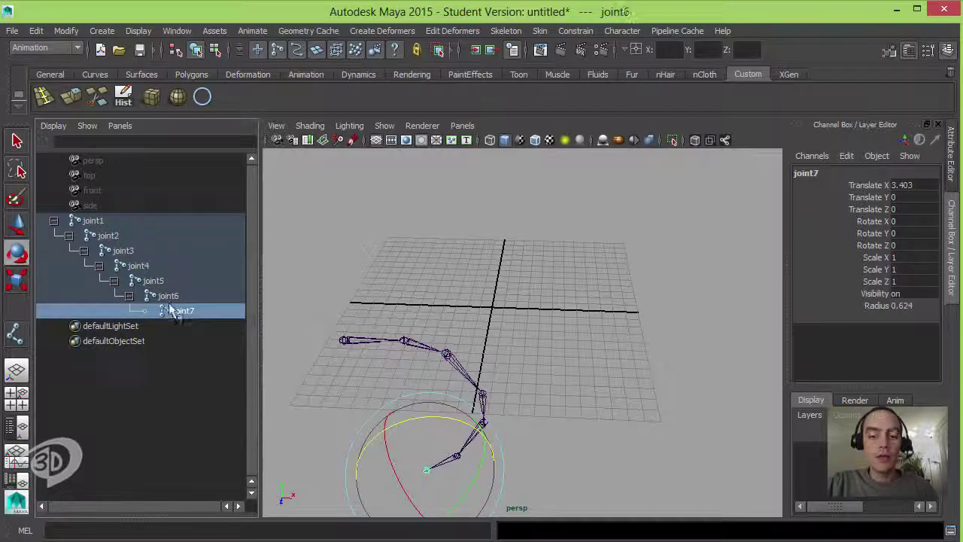
click(167, 295)
click(153, 281)
click(137, 265)
click(123, 251)
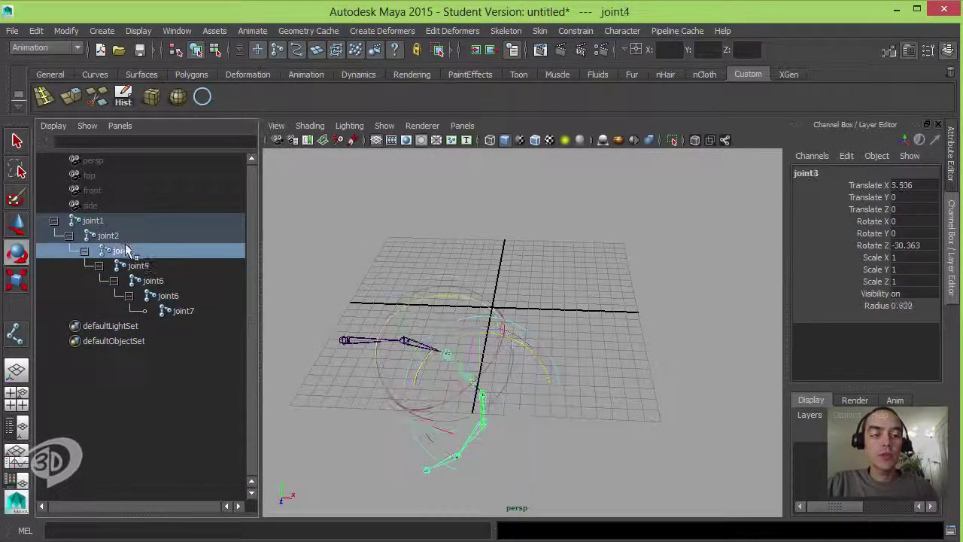
click(113, 236)
key(Up)
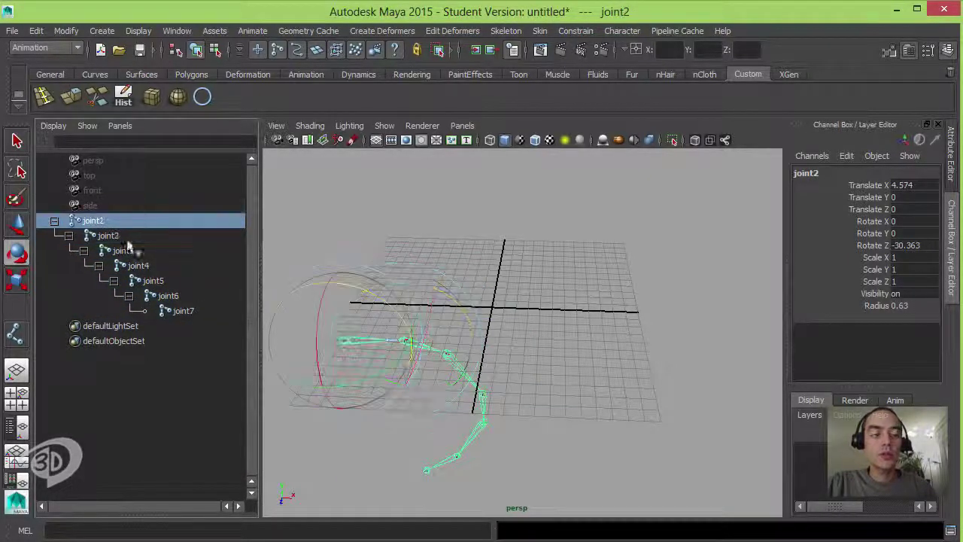
Clear the selection, then select joint2 and examine its rotation axes and the bone to joint3 up close
alt+drag(519, 331, 570, 316)
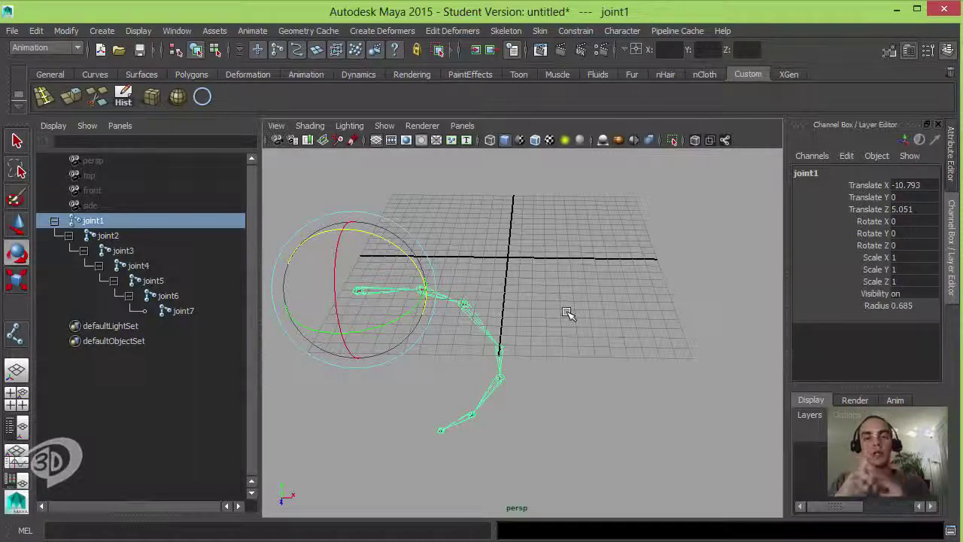
click(569, 305)
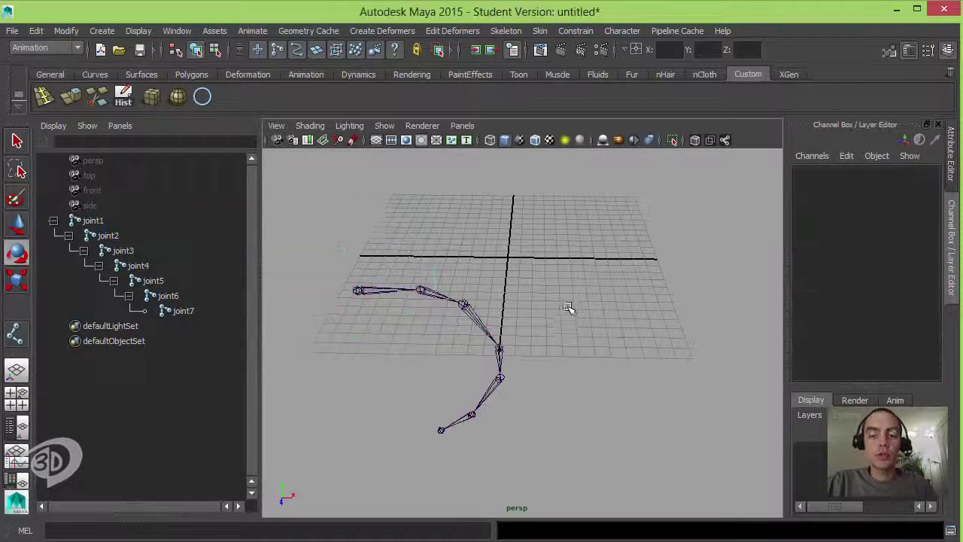
alt+right_drag(572, 308, 675, 368)
alt+drag(675, 367, 545, 340)
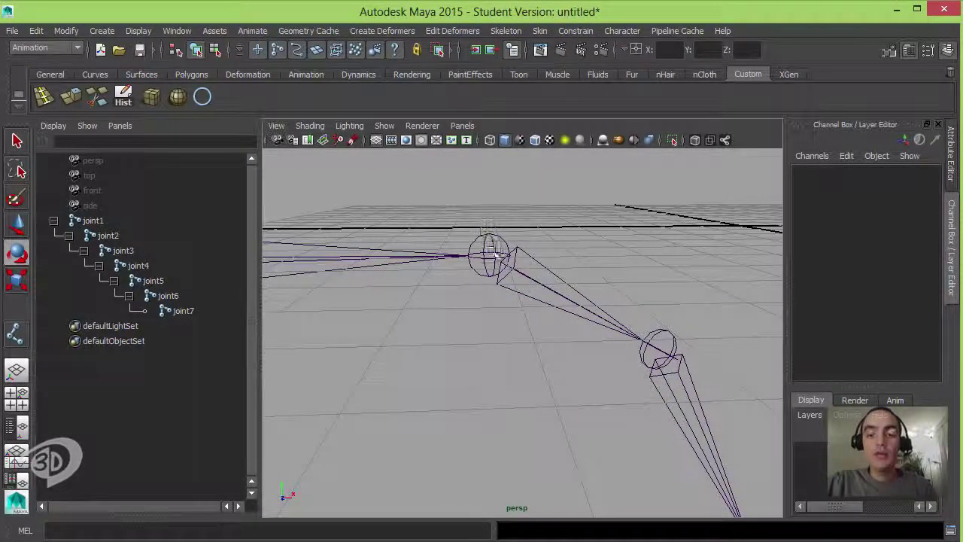
click(488, 250)
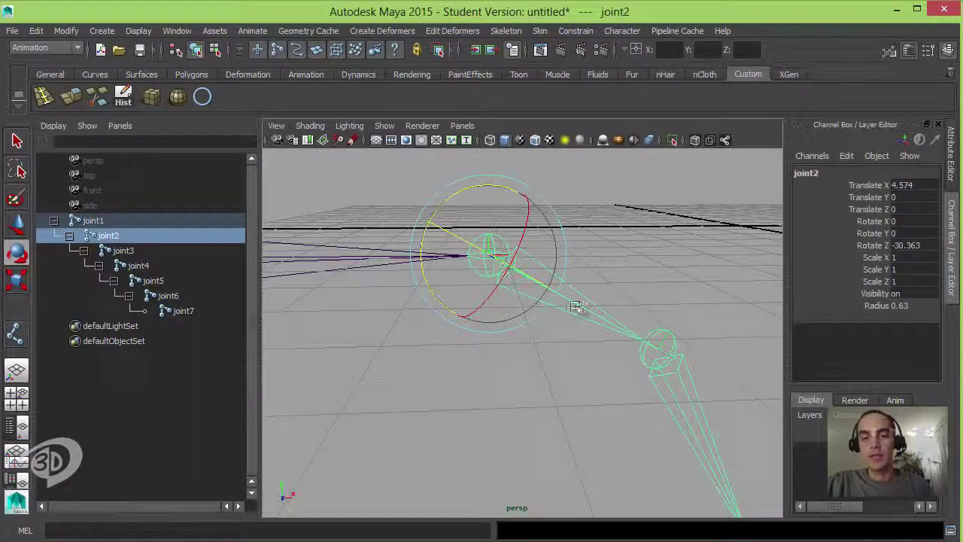
alt+drag(577, 303, 489, 274)
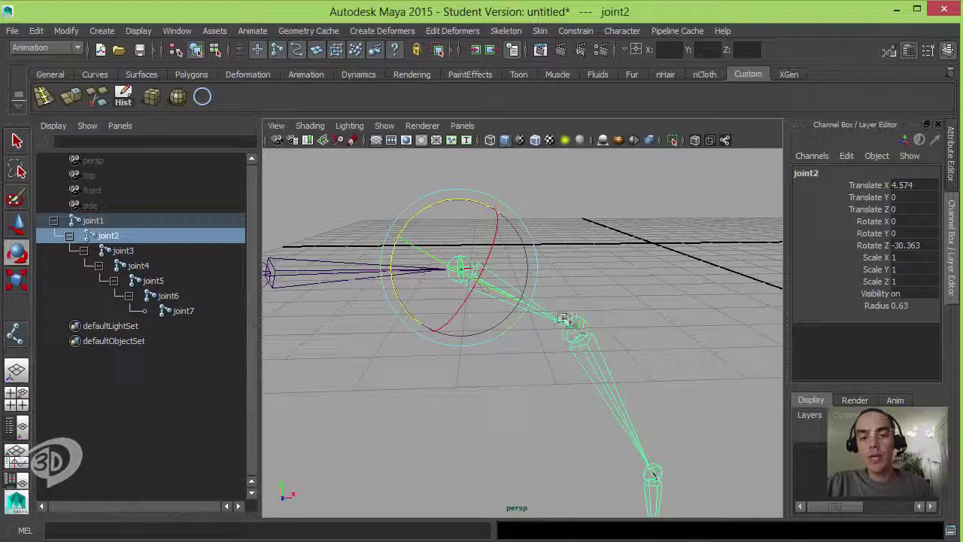
Select joint2, joint3 and joint4 in turn and examine how each joint's bone and rotation axes lead to its child
click(576, 328)
click(460, 264)
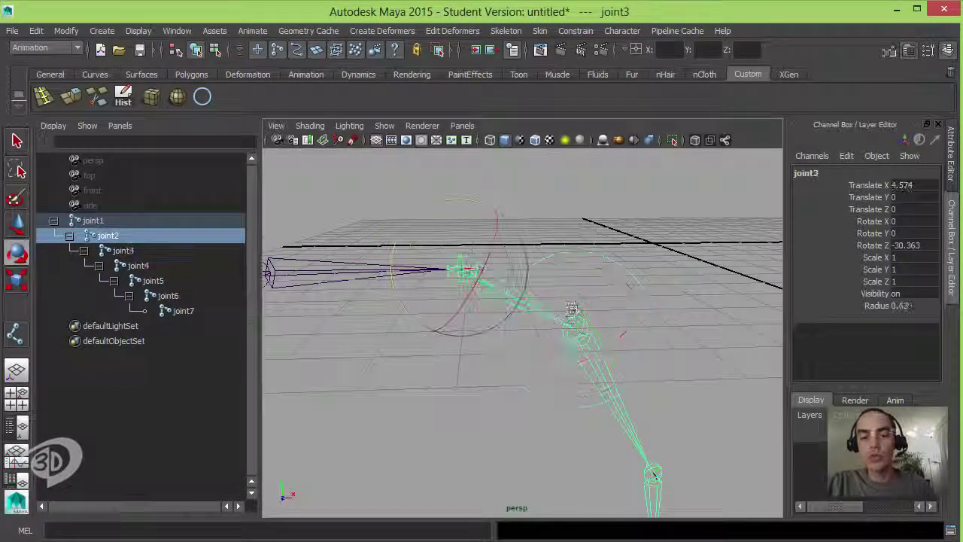
drag(572, 307, 594, 335)
key(ctrl+z)
key(ctrl+z)
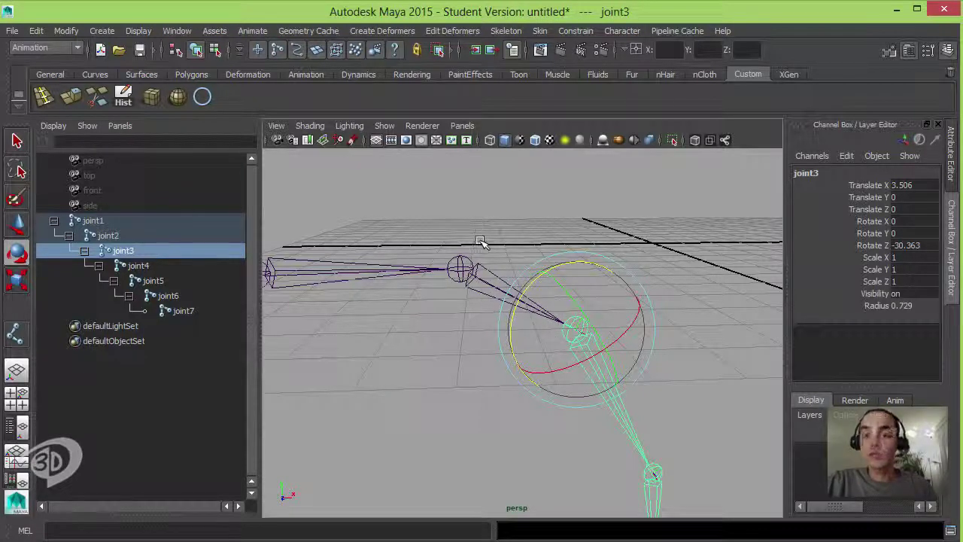
alt+drag(484, 252, 462, 297)
click(494, 323)
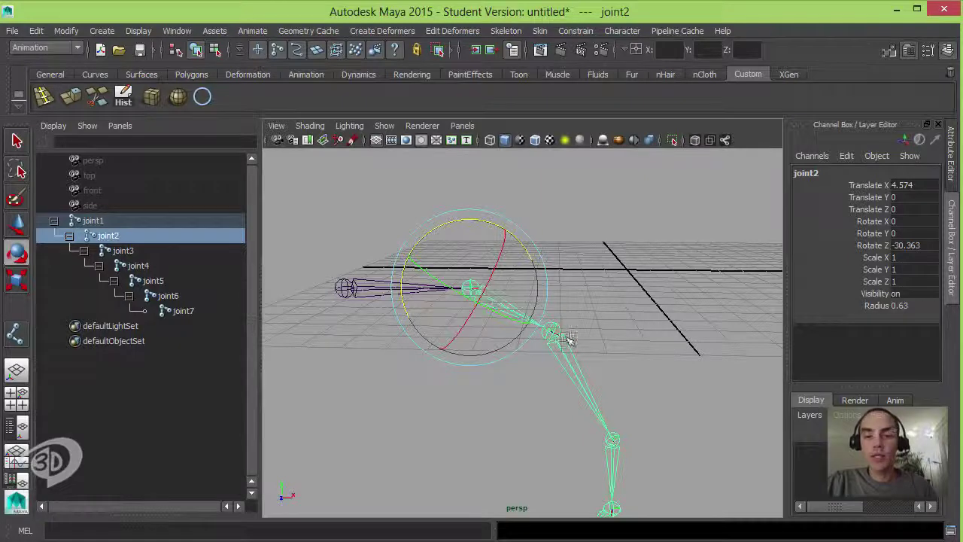
click(585, 378)
alt+drag(585, 377, 604, 399)
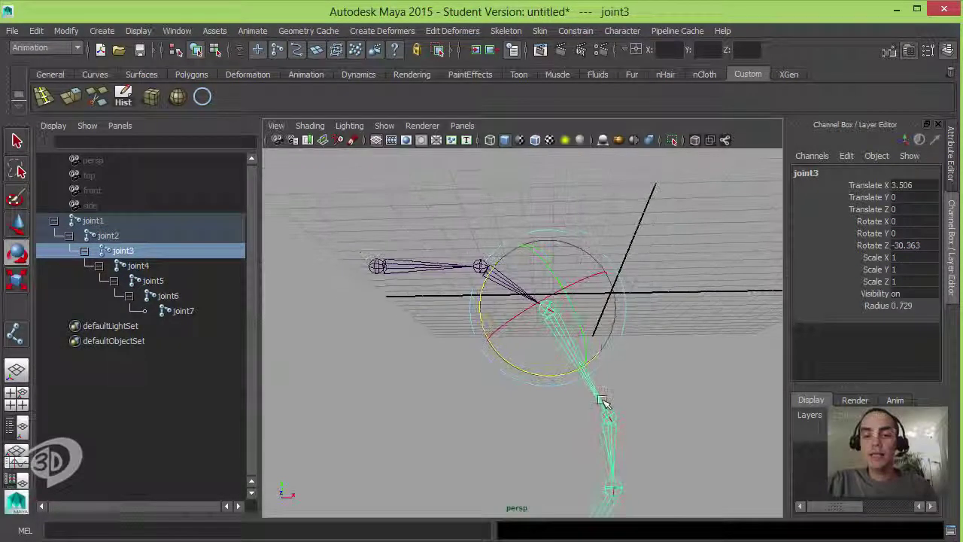
click(665, 441)
alt+drag(665, 441, 613, 374)
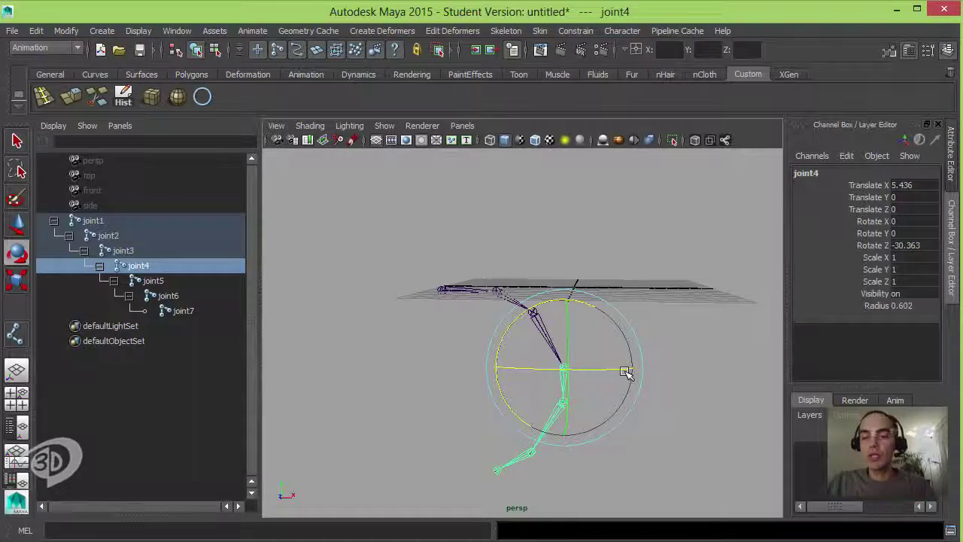
alt+drag(610, 374, 670, 412)
Select the root joint1 and delete the whole joint chain
click(475, 222)
click(93, 220)
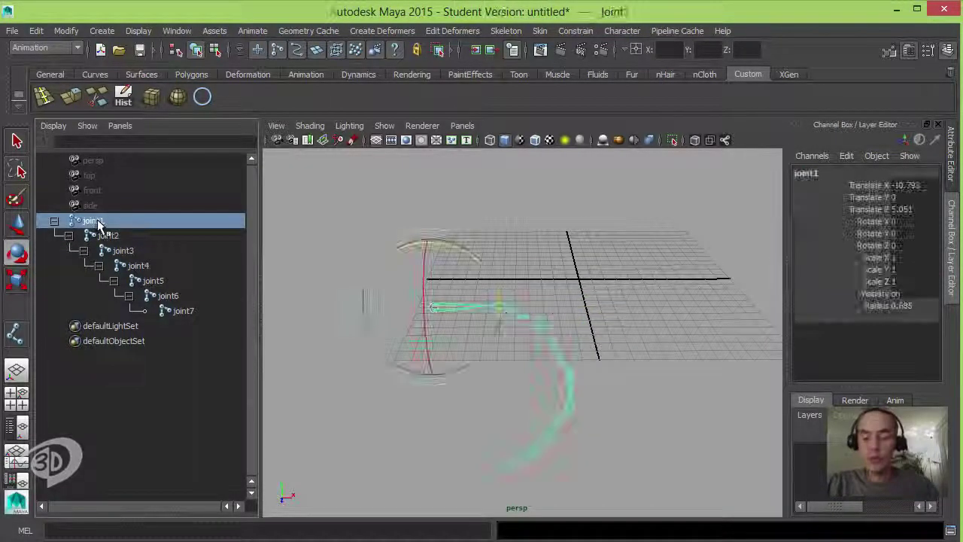
key(Delete)
alt+drag(535, 261, 554, 362)
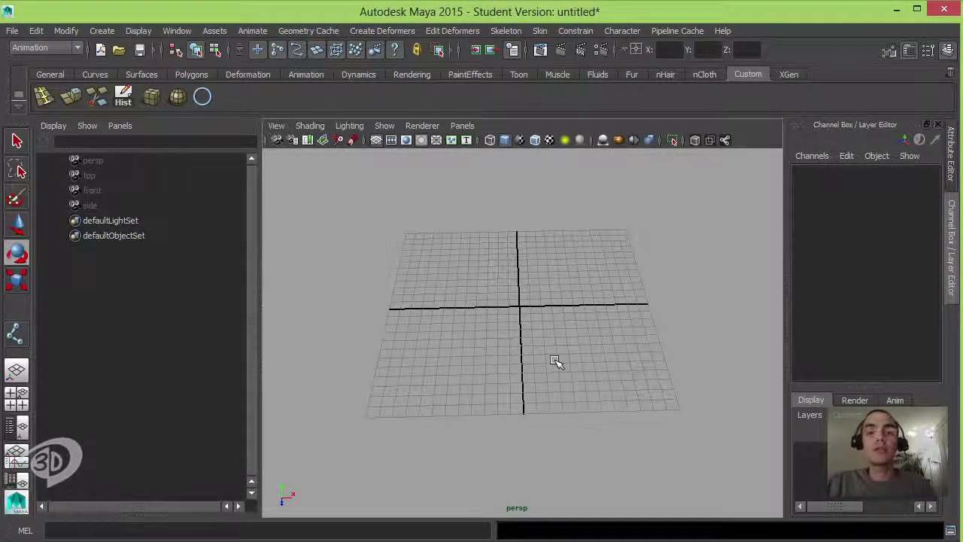
Create a polygon cylinder primitive at the centre of the grid
click(111, 31)
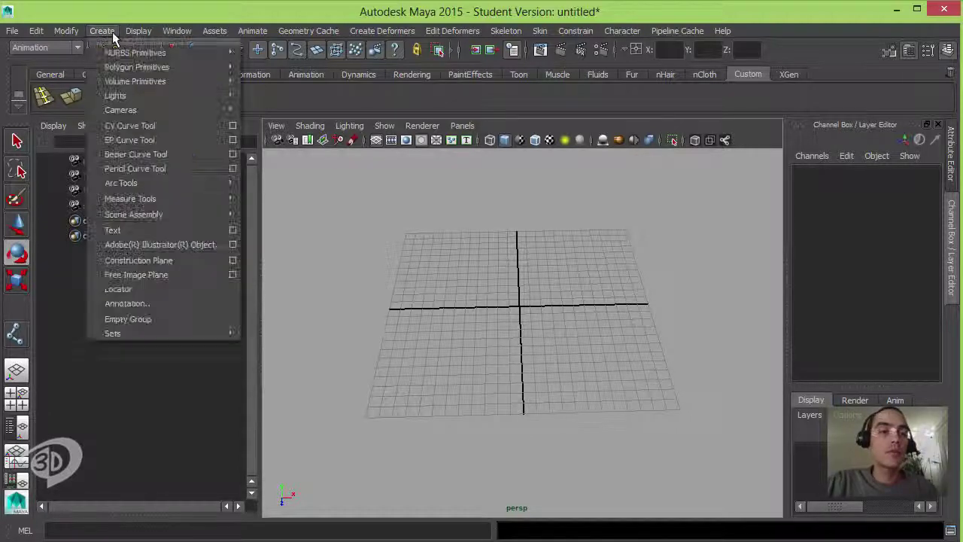
mouse_move(150, 67)
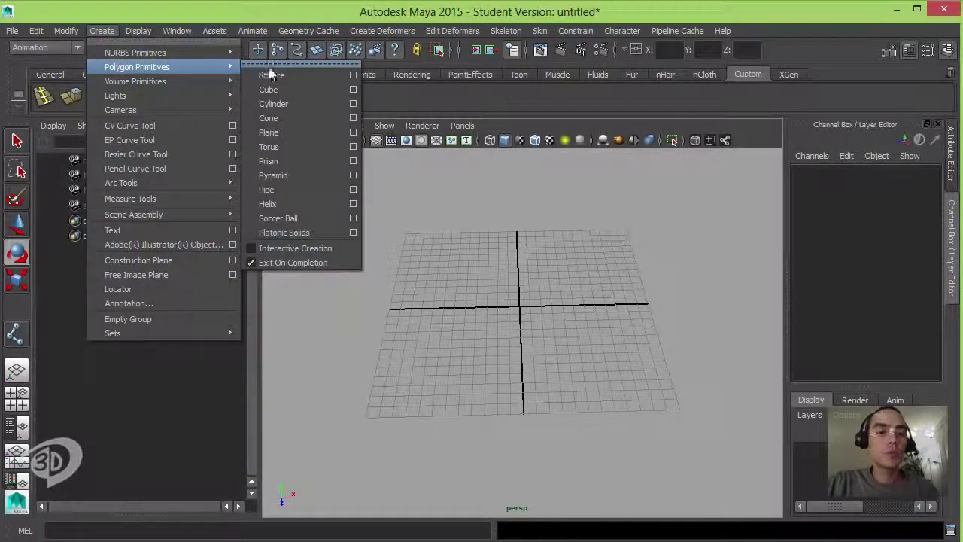
click(292, 103)
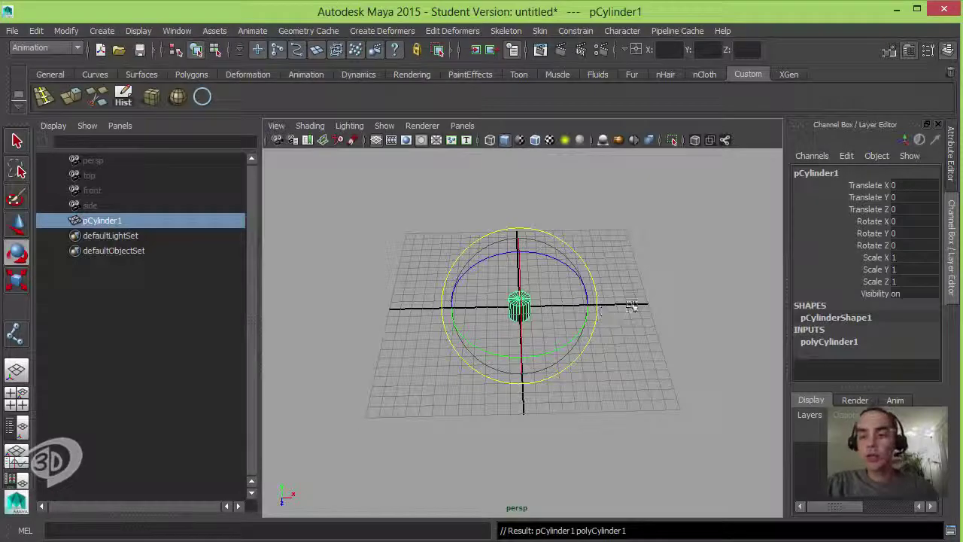
Set the cylinder's Subdivisions Height to 20 and its Height to 10
click(852, 342)
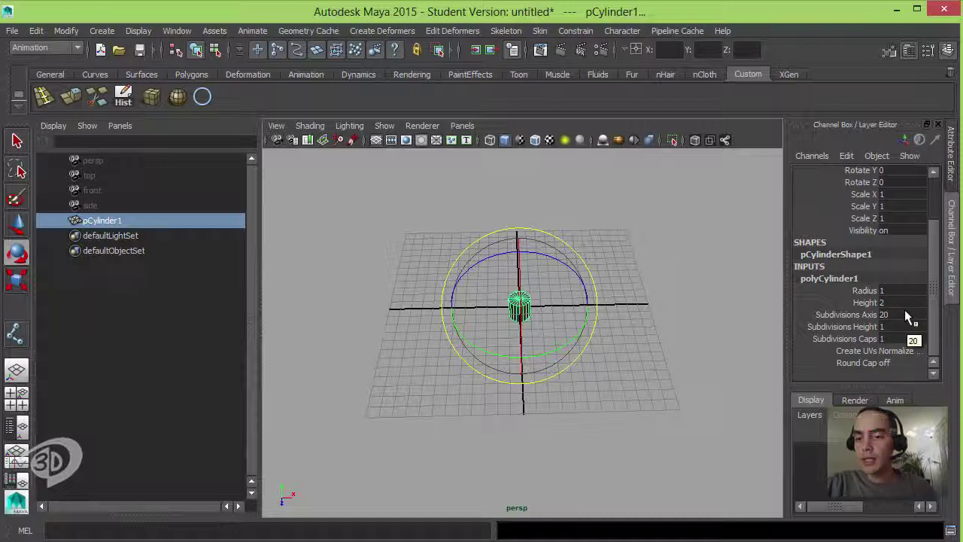
double_click(902, 316)
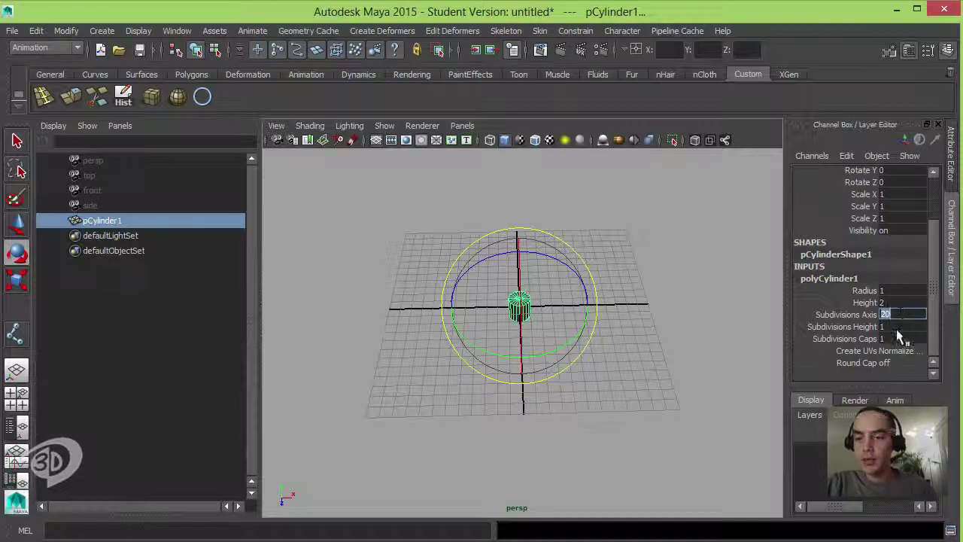
double_click(893, 326)
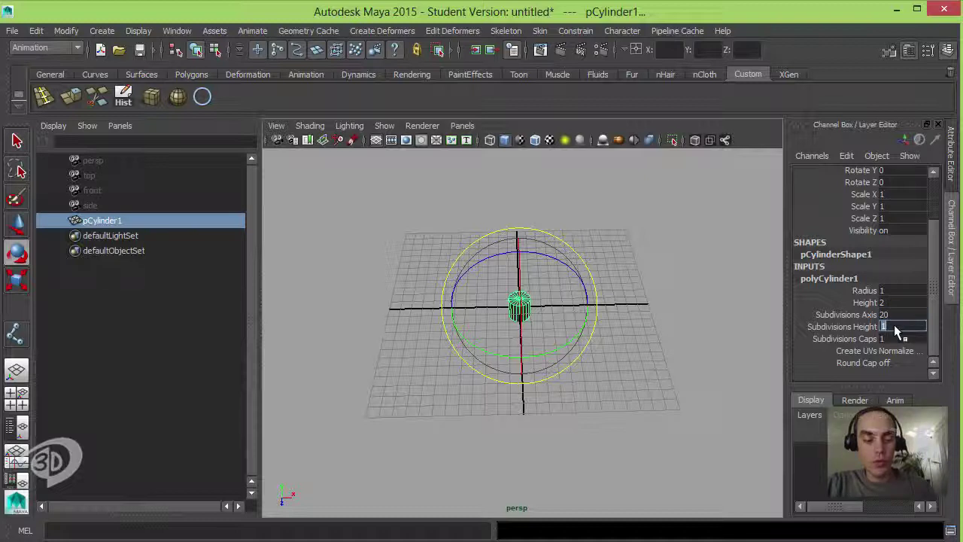
text(20)
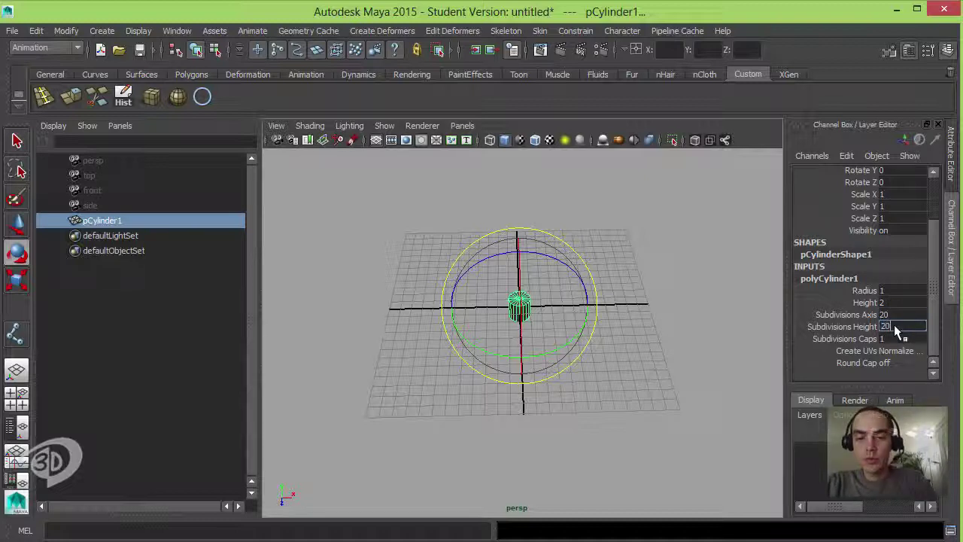
key(Return)
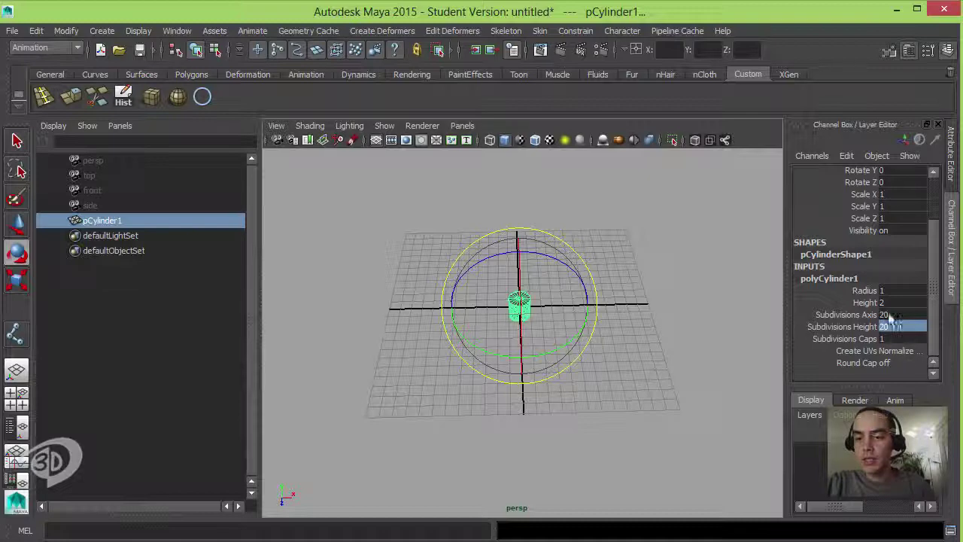
double_click(898, 301)
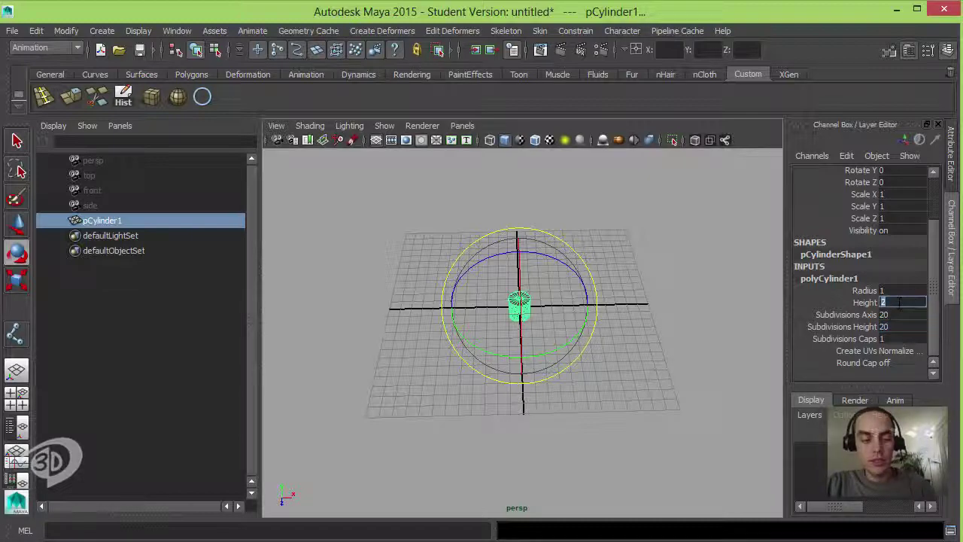
text(10)
key(Return)
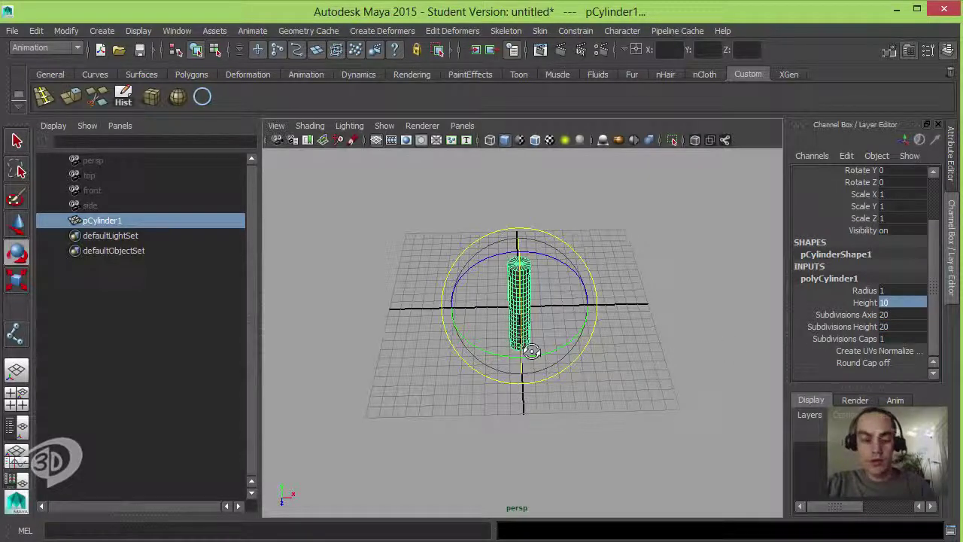
Rotate the cylinder about Z to about -89.85 to lay it along the X axis, and set its Height to 15
alt+drag(534, 350, 602, 410)
drag(541, 218, 640, 342)
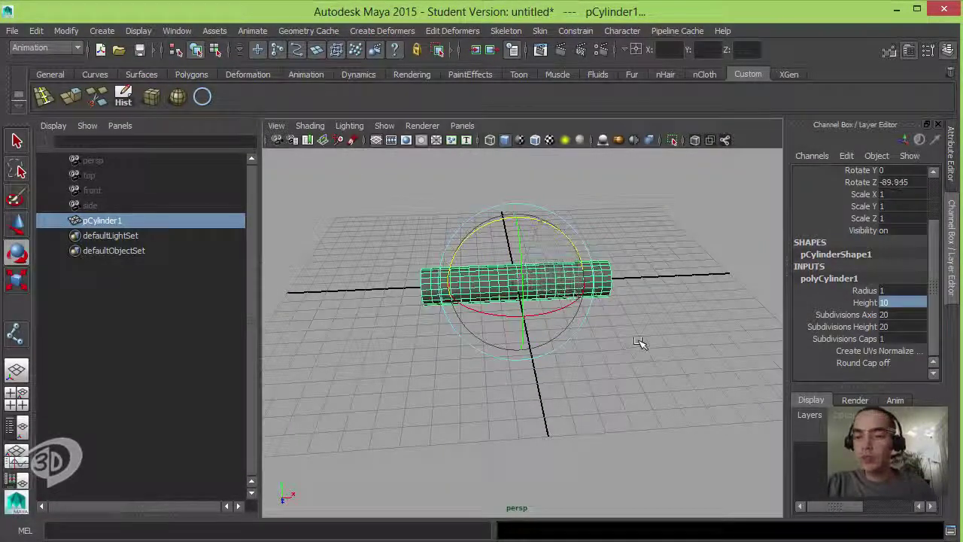
double_click(891, 302)
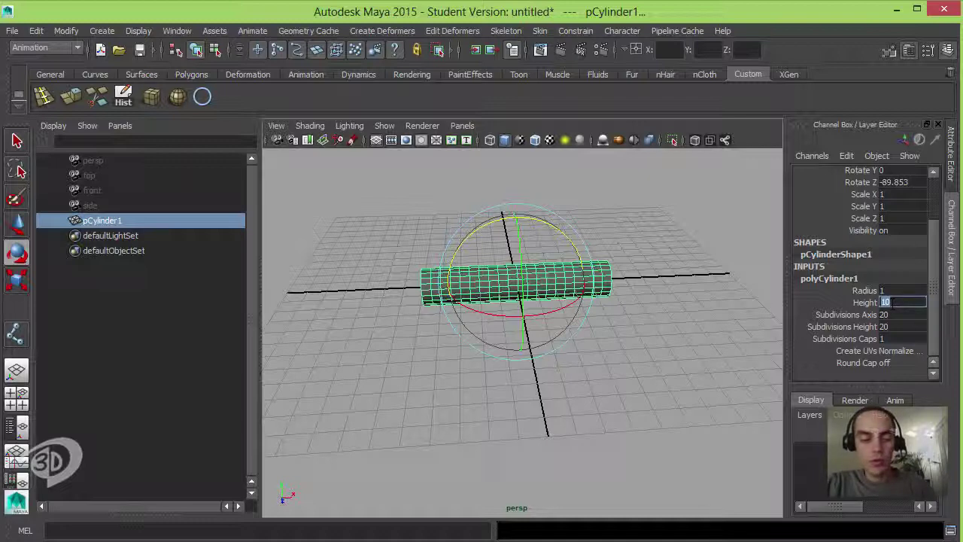
text(15)
key(Return)
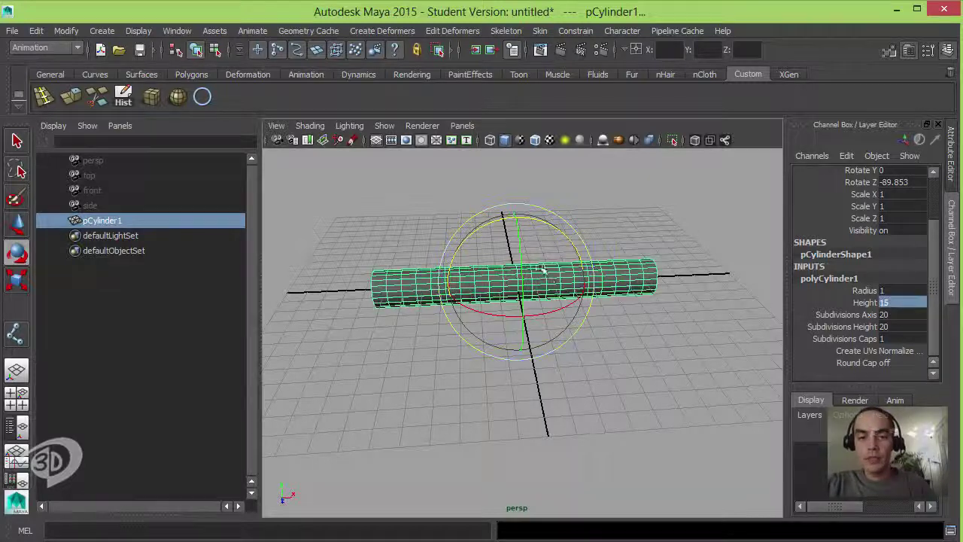
Set the cylinder's Rotate Z to -90 and move it along X to about 7.5 so its end sits at the grid centre
alt+drag(595, 297, 539, 295)
key(w)
double_click(900, 181)
text(-90)
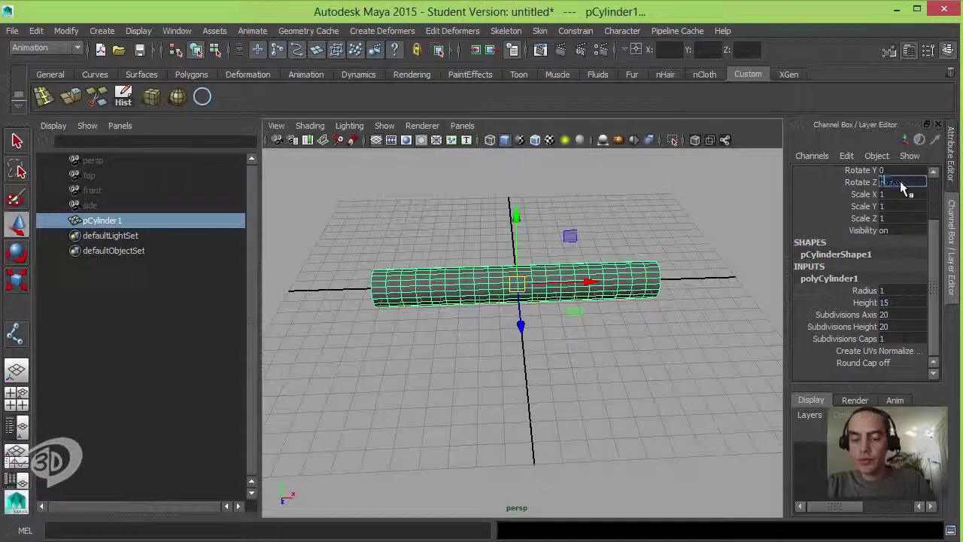
drag(591, 281, 734, 263)
scroll(615, 194, up, 5)
scroll(615, 194, down, 5)
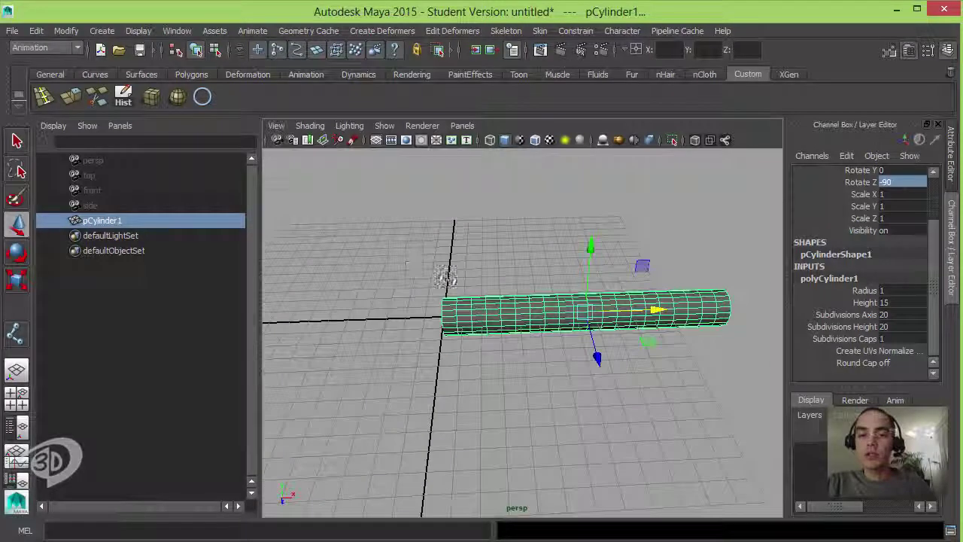
alt+drag(445, 279, 502, 259)
click(503, 259)
alt+right_drag(502, 259, 677, 301)
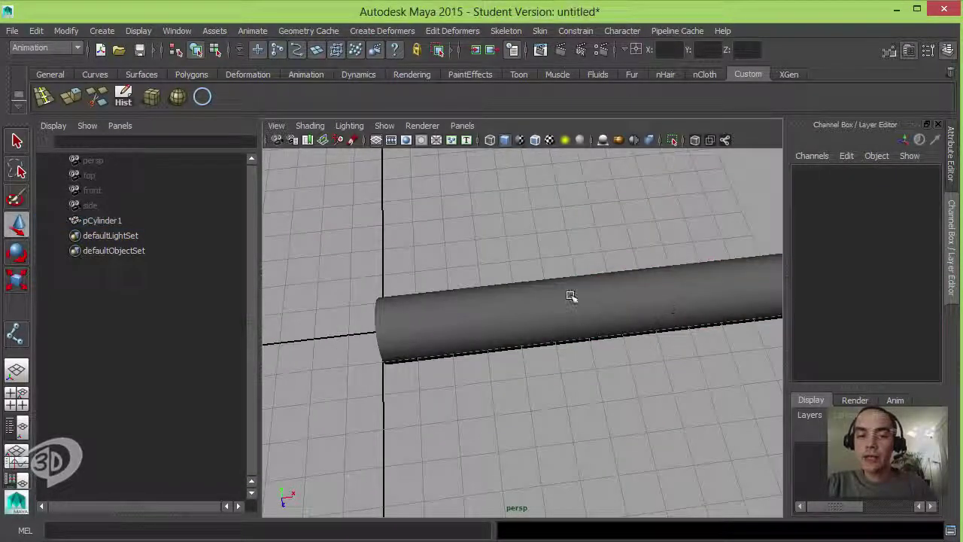
Turn on Wireframe on Shaded and inspect the cylinder's subdivisions
alt+drag(574, 294, 564, 265)
alt+right_drag(563, 266, 522, 307)
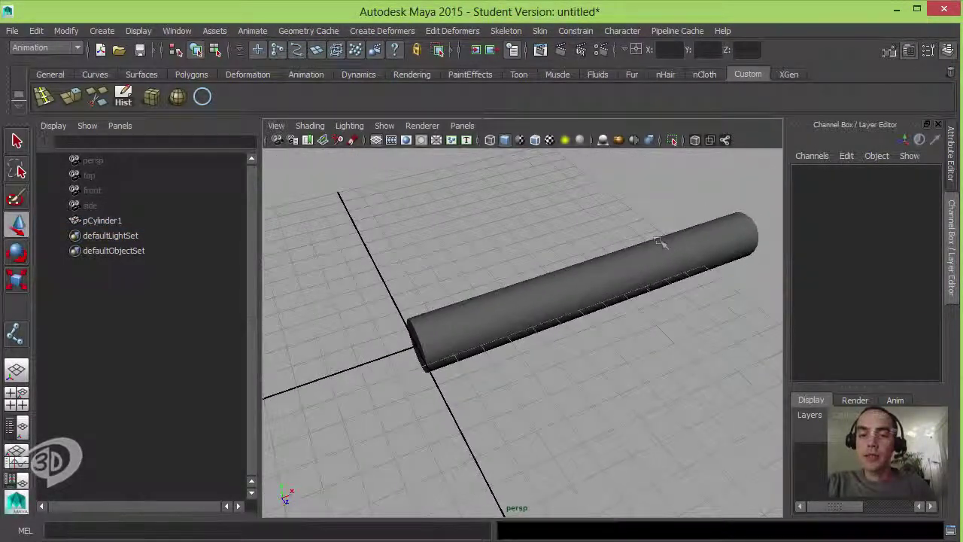
alt+drag(662, 243, 517, 210)
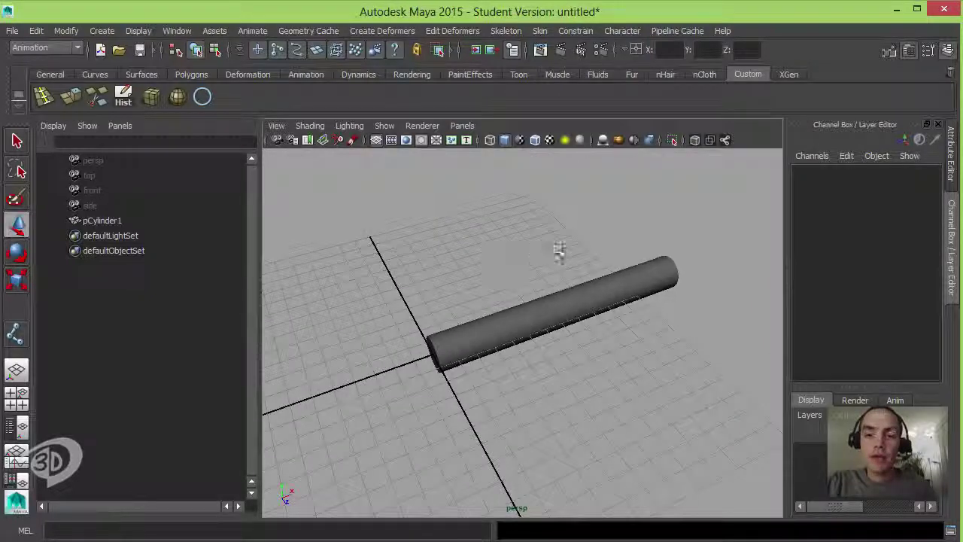
click(535, 140)
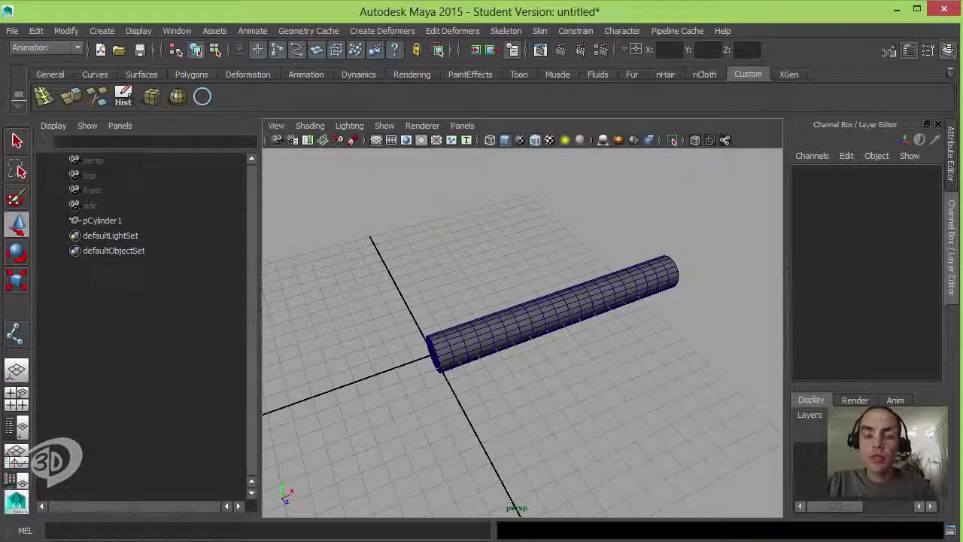
scroll(597, 282, up, 5)
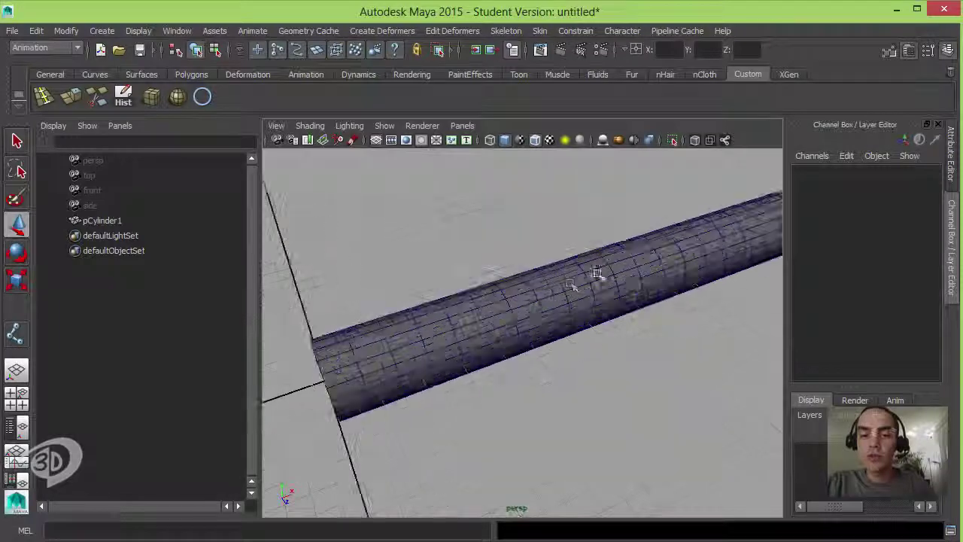
scroll(533, 308, down, 4)
alt+drag(533, 308, 676, 253)
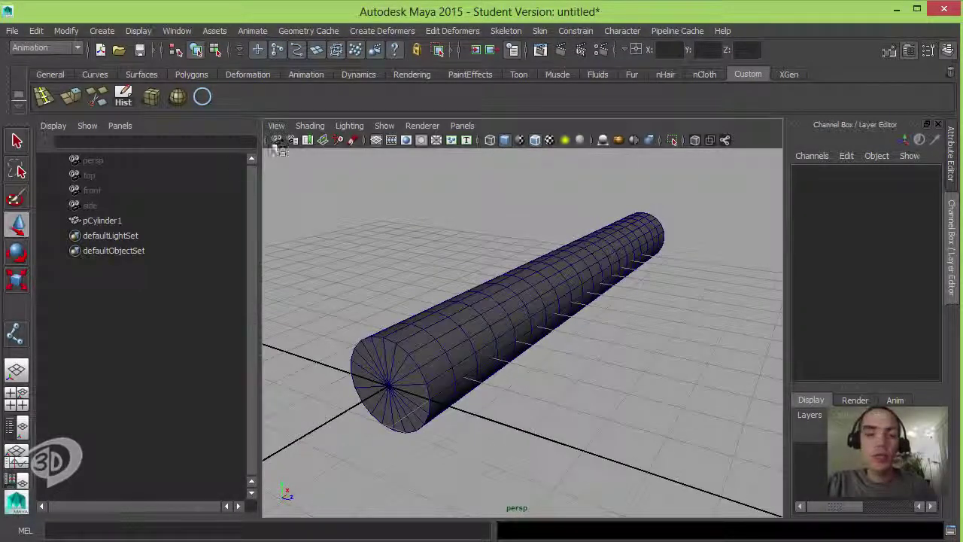
click(310, 125)
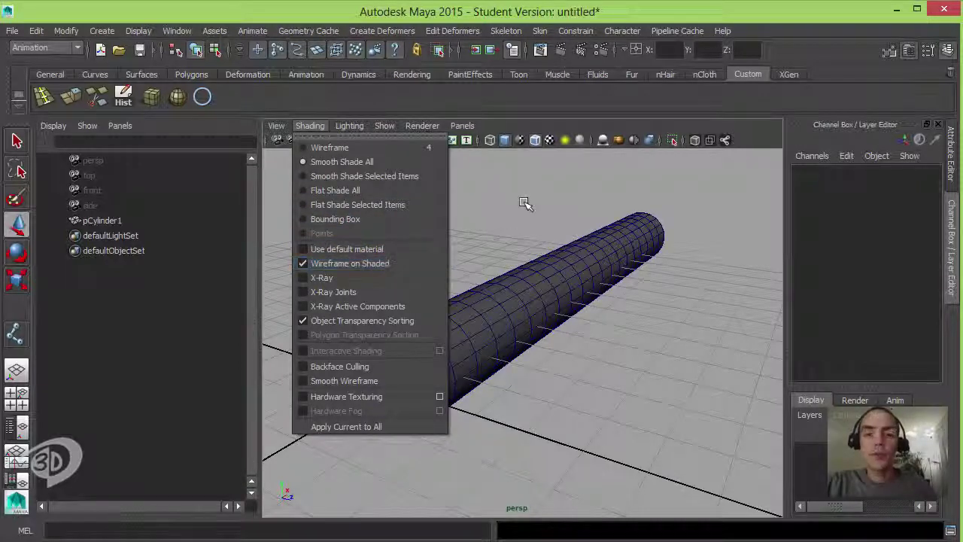
mouse_move(522, 204)
alt+mouse_down()
mouse_move(565, 251)
mouse_move(477, 238)
alt+mouse_up()
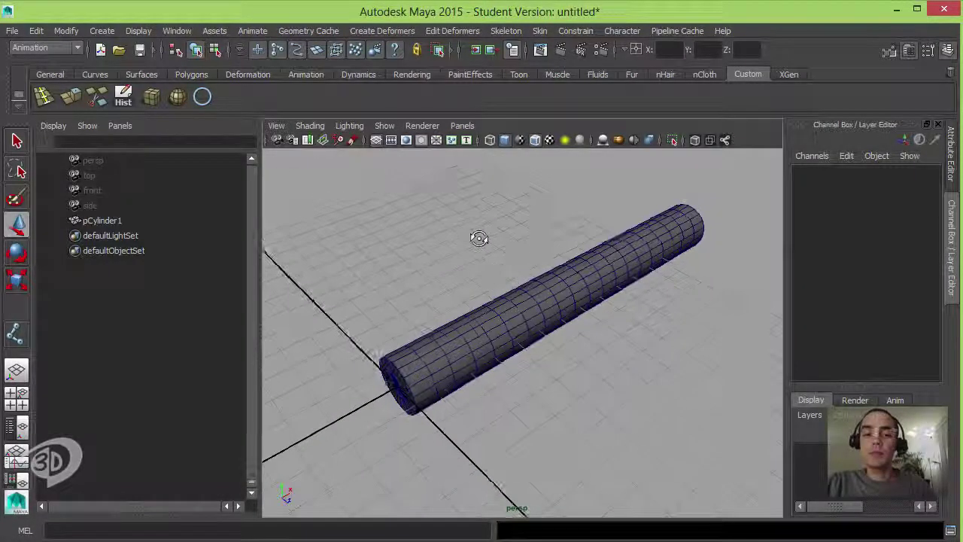
Select the cylinder and delete its construction history
click(566, 337)
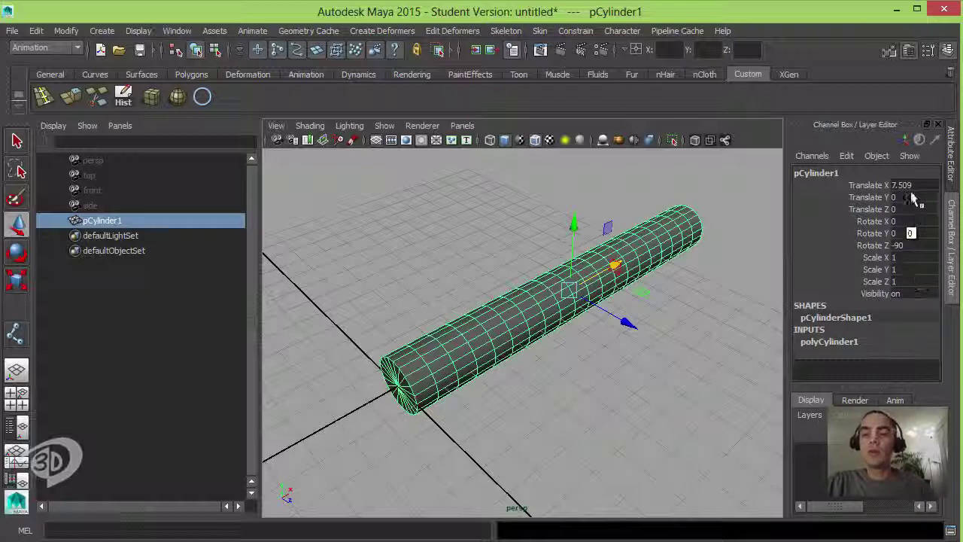
click(123, 96)
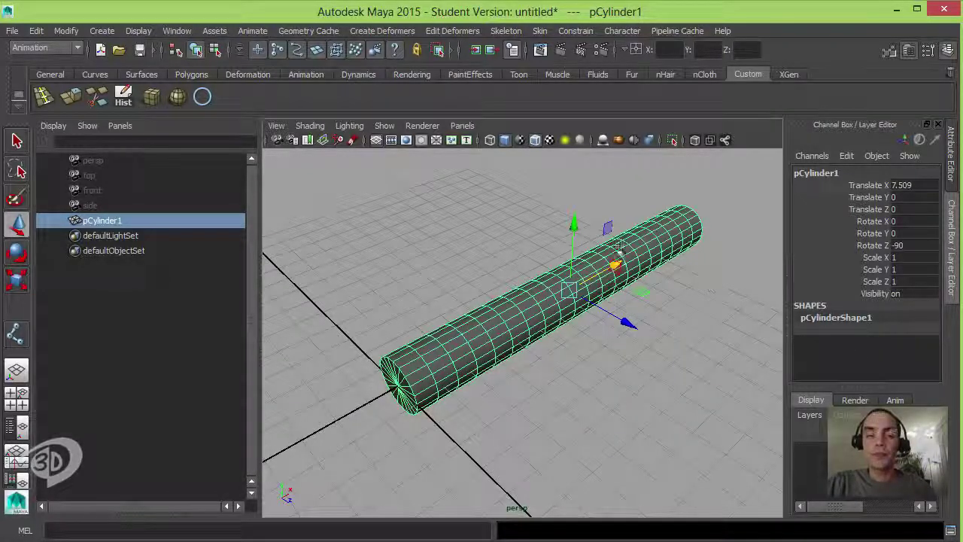
Add a Freeze Transformations shortcut to the Custom shelf and place it directly after the Hist shortcut
click(66, 30)
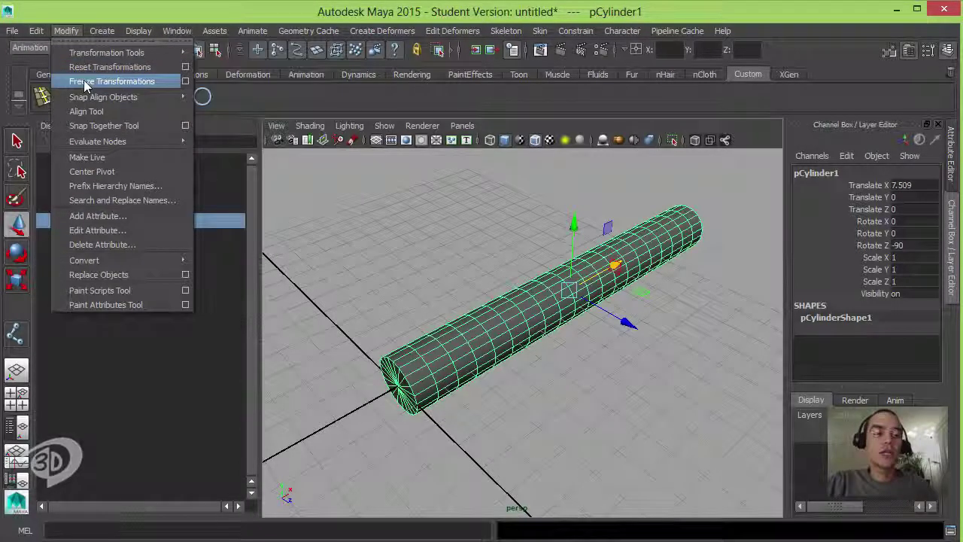
click(279, 101)
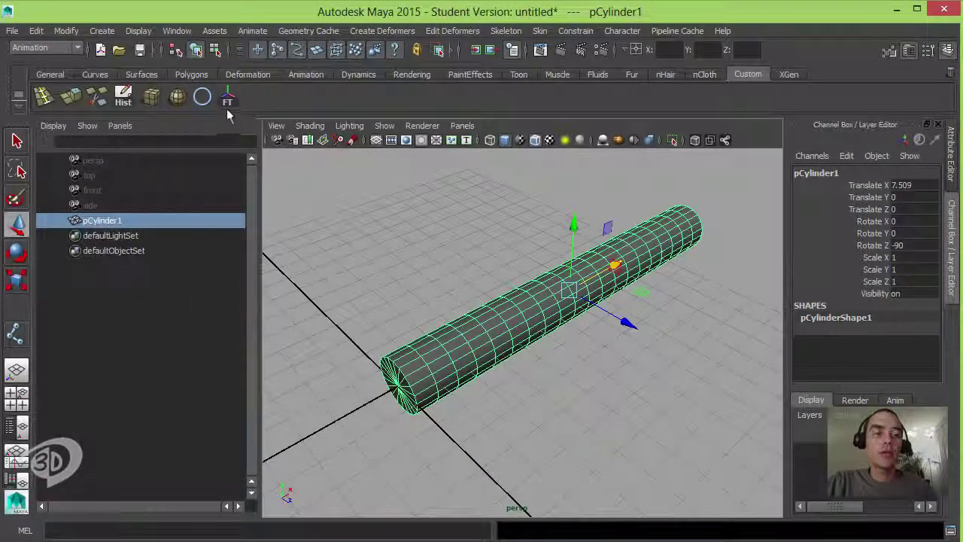
middle_drag(223, 101, 145, 101)
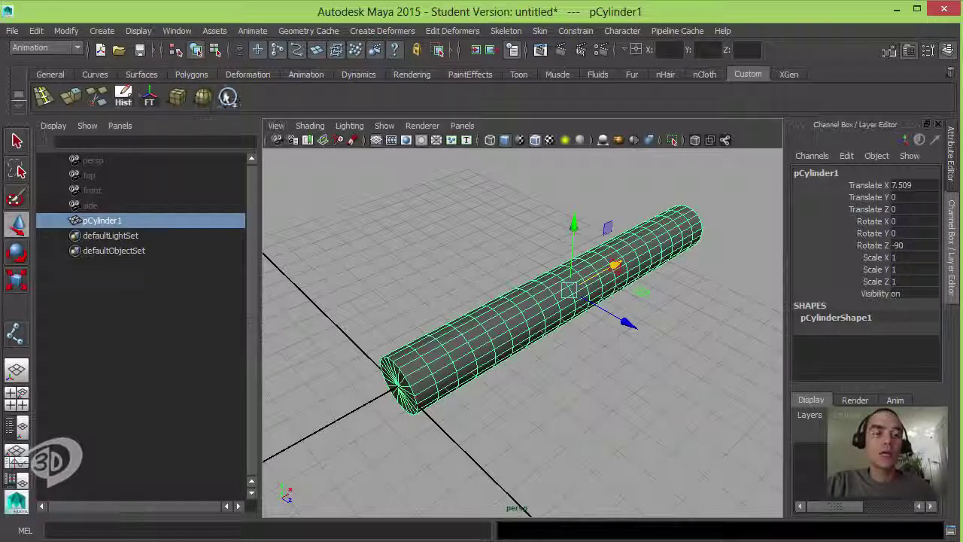
Freeze the cylinder's transformations and rename it Tubo_Geo
click(150, 98)
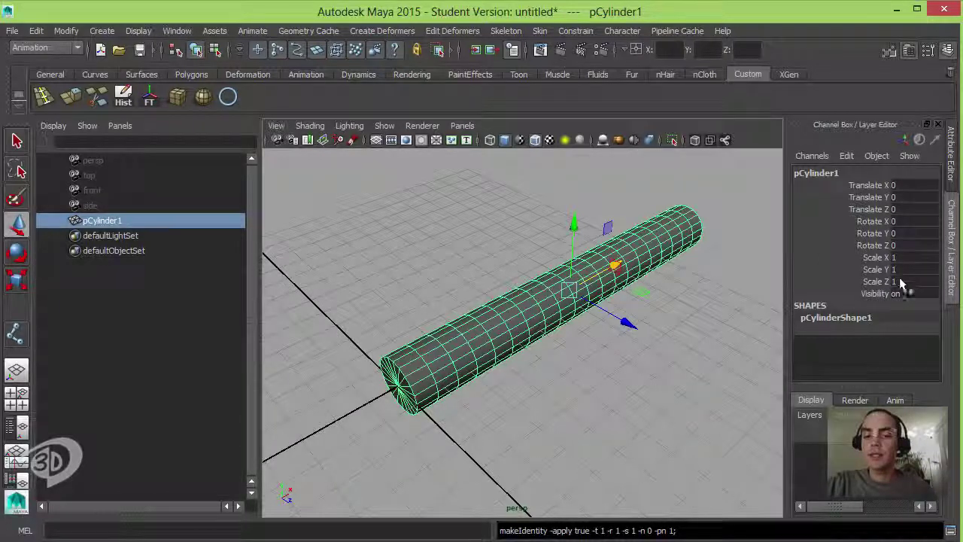
click(826, 178)
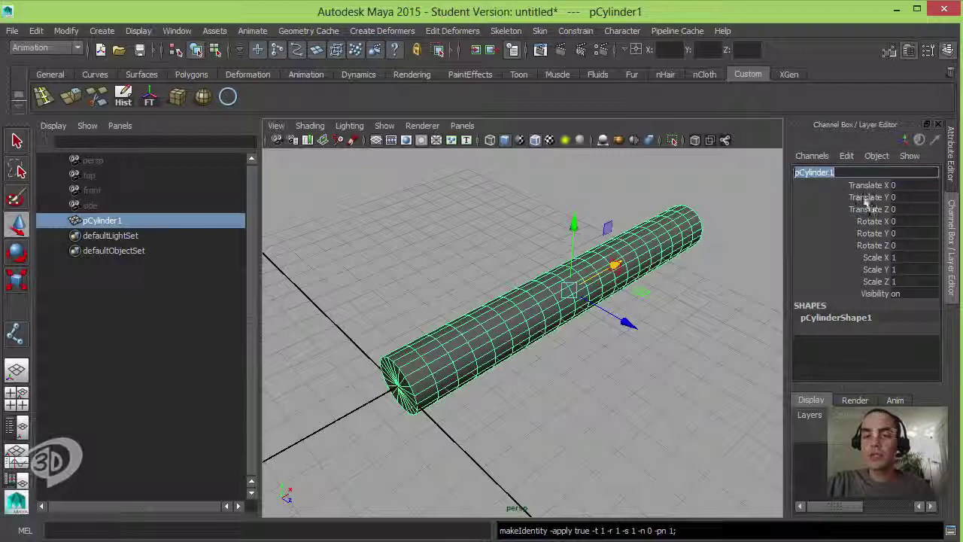
text(T)
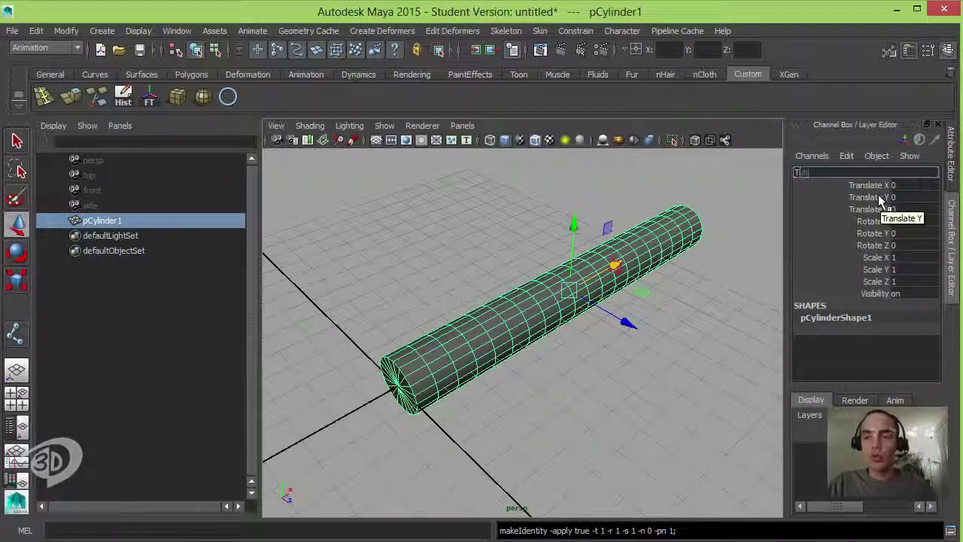
text(ubo_)
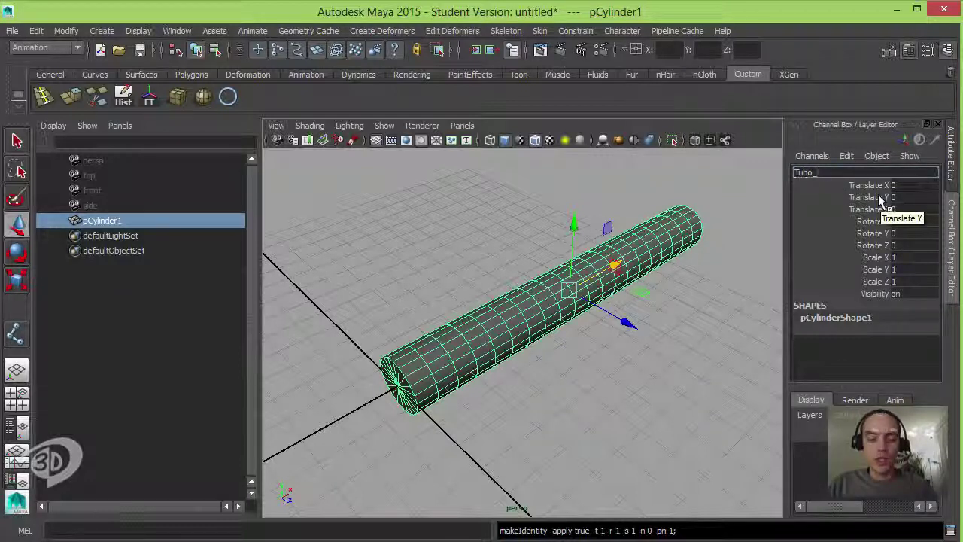
text(Geo)
key(Return)
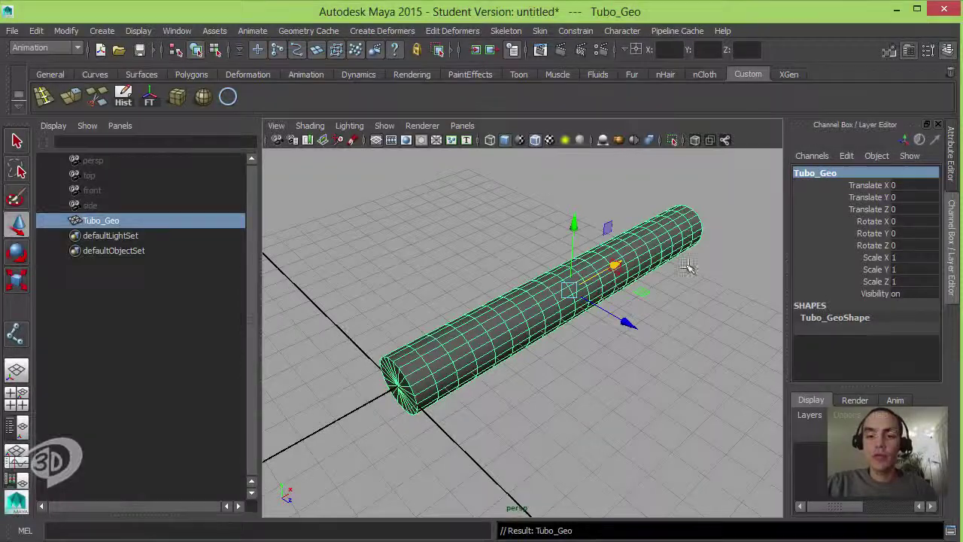
alt+drag(624, 301, 602, 309)
click(597, 316)
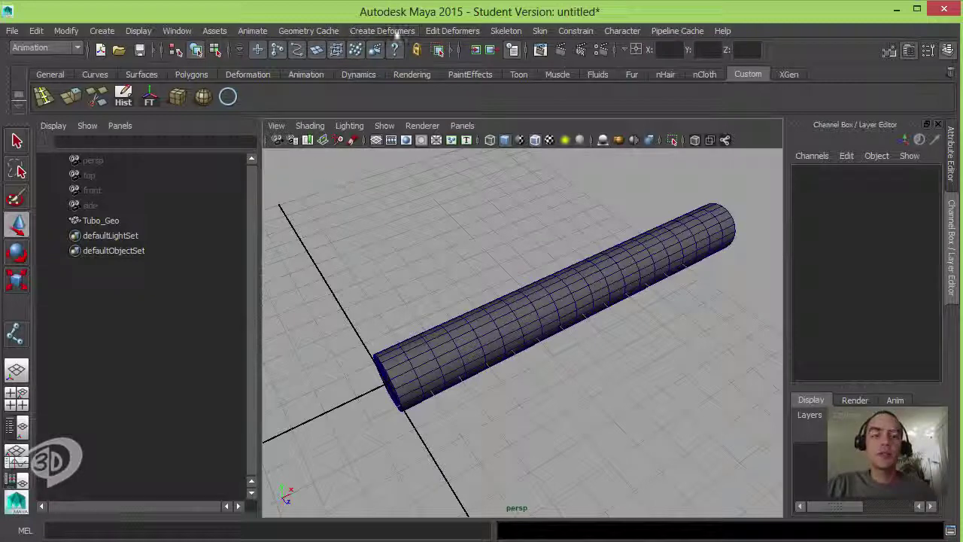
Activate the Joint Tool with the viewport in wireframe display and grid snapping turned on
click(508, 31)
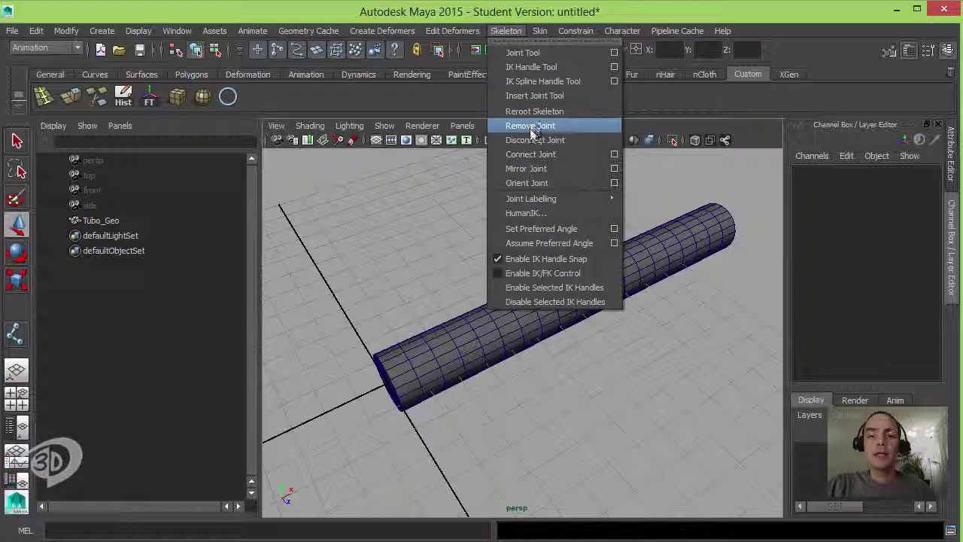
click(526, 53)
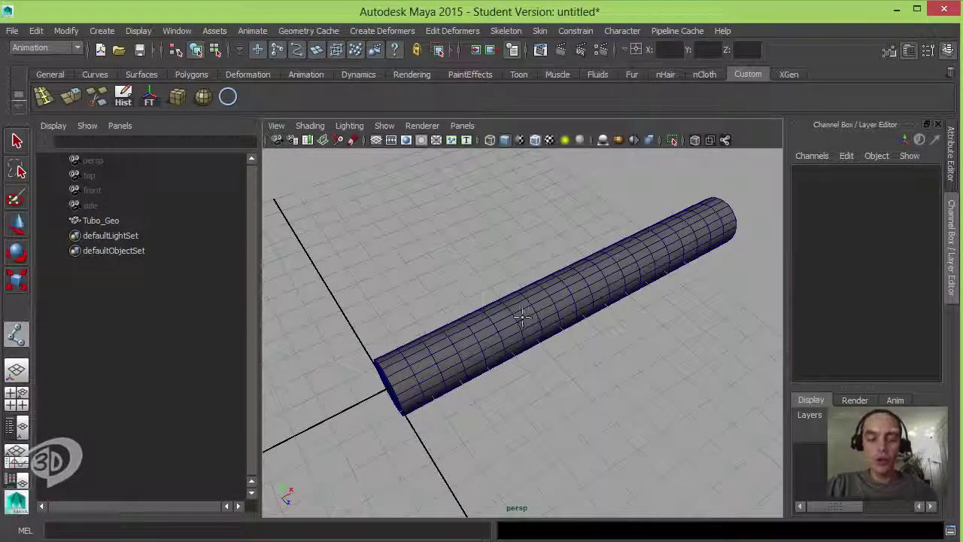
key(4)
mouse_move(498, 323)
alt+mouse_down()
mouse_move(502, 374)
mouse_move(484, 402)
mouse_move(519, 349)
alt+mouse_up()
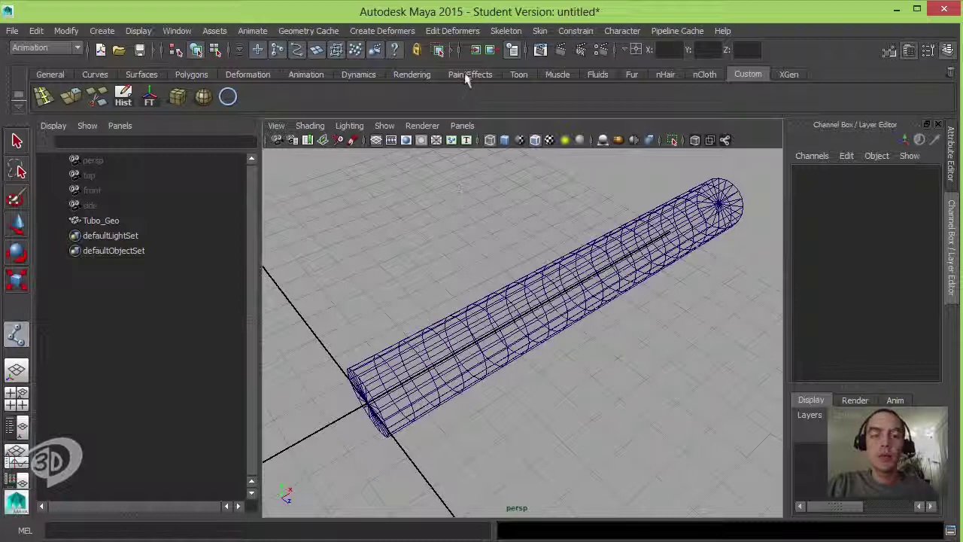
click(459, 51)
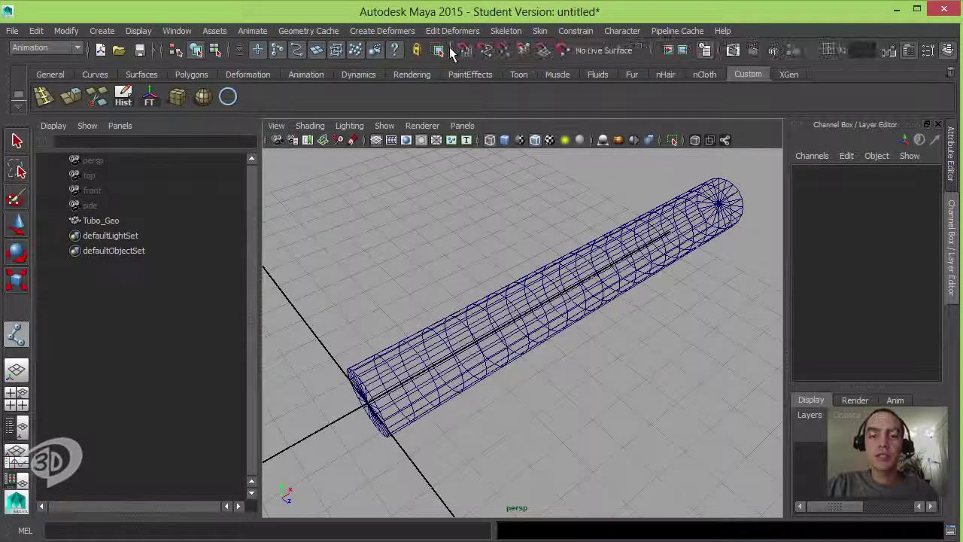
click(464, 50)
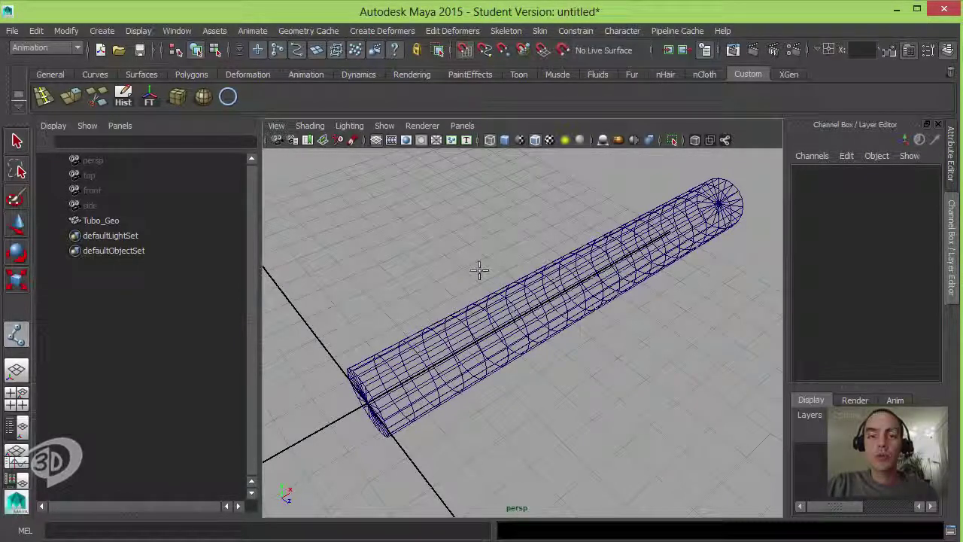
click(465, 50)
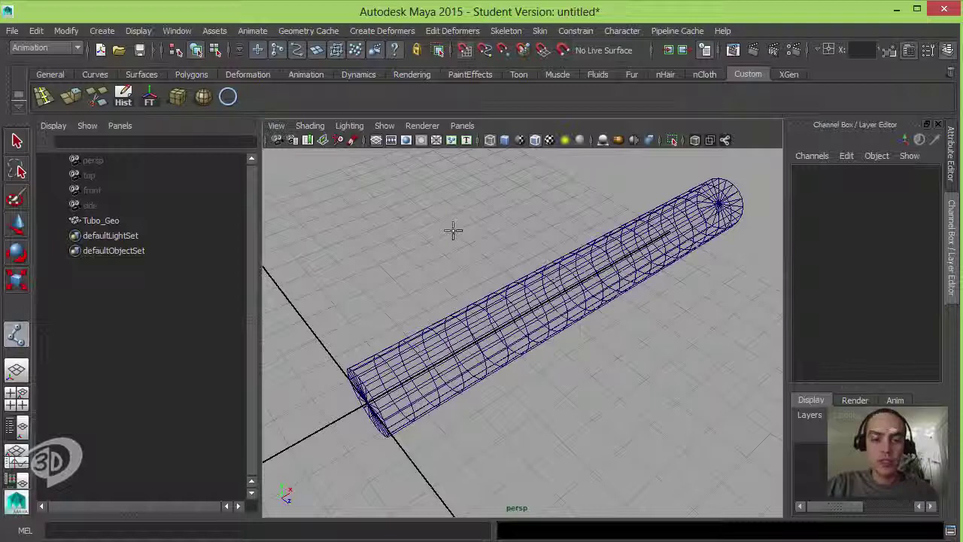
Create a chain of nine joints 2 units apart along the cylinder's axis, starting at the grid centre
click(365, 403)
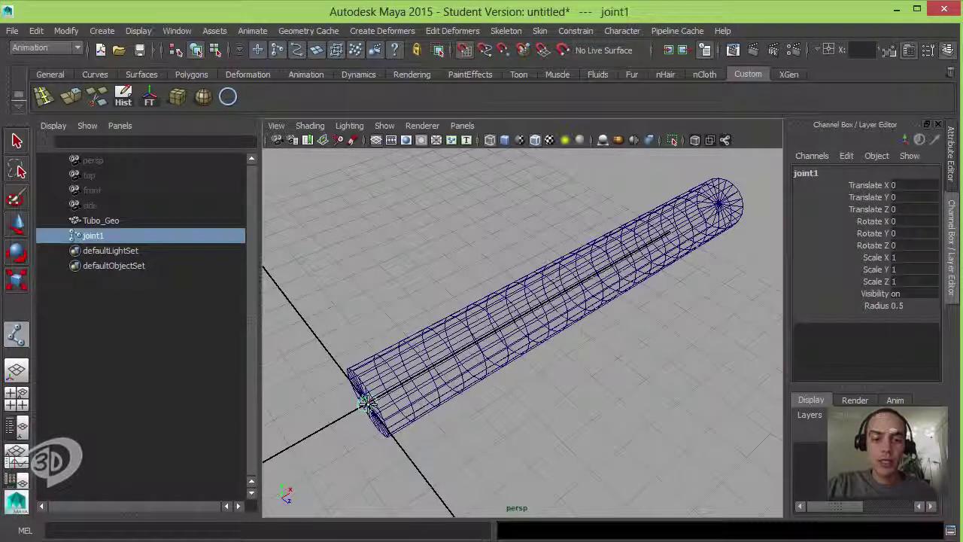
click(435, 365)
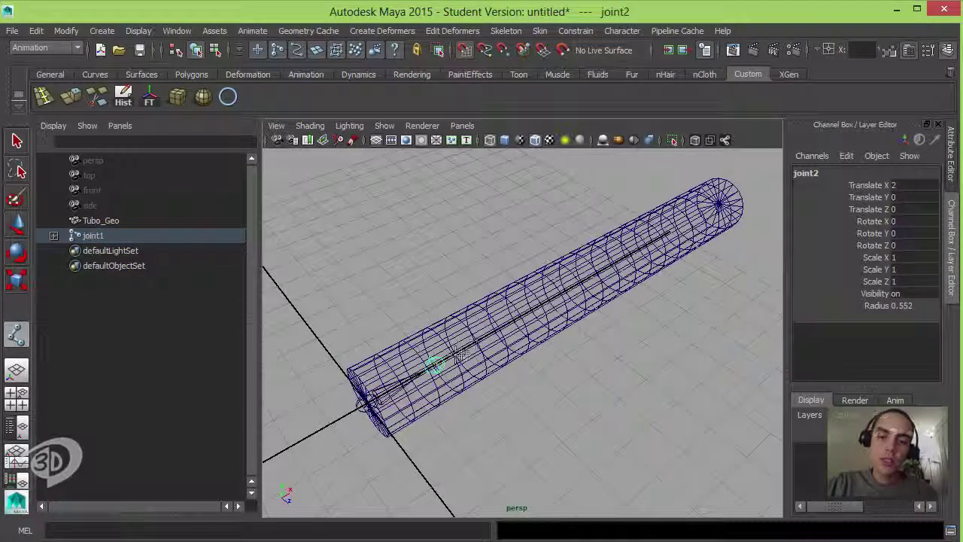
click(491, 329)
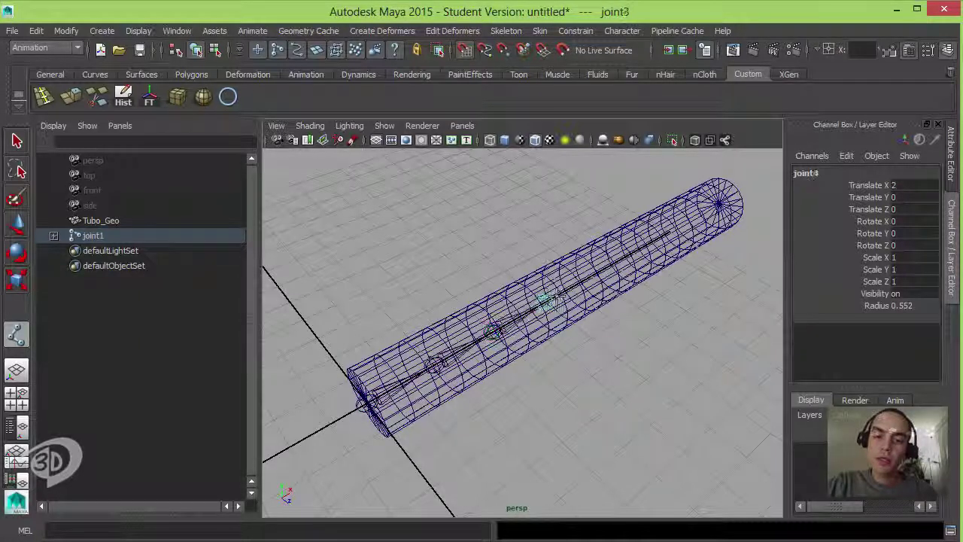
click(546, 302)
click(591, 276)
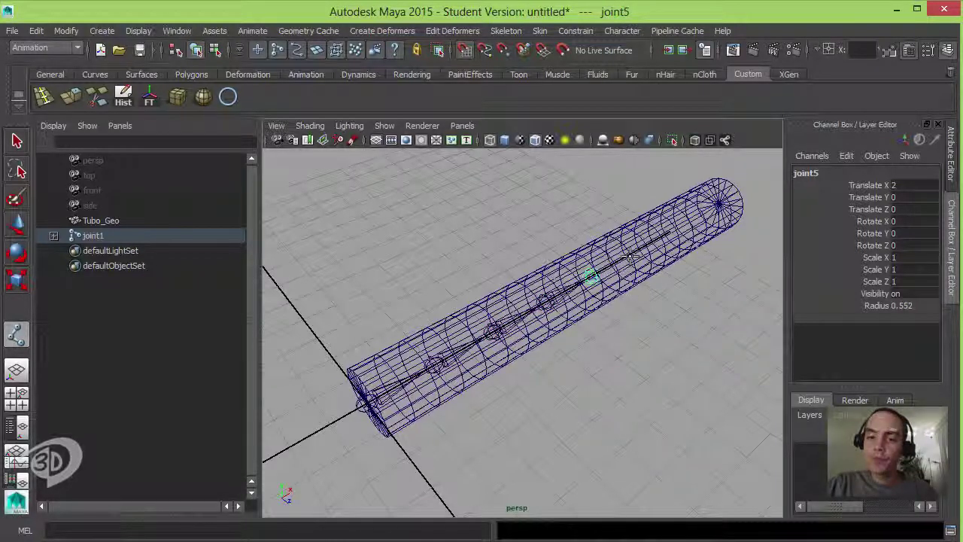
click(634, 254)
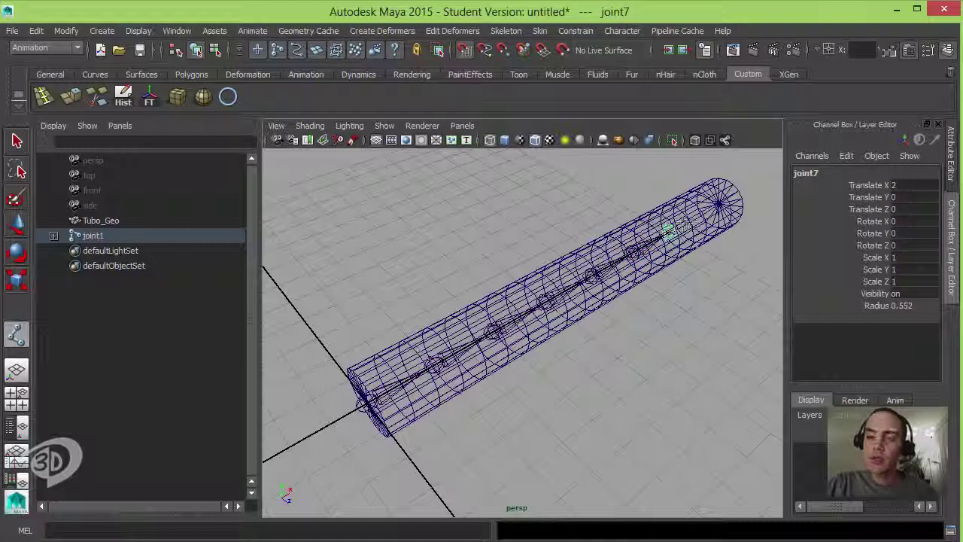
click(702, 211)
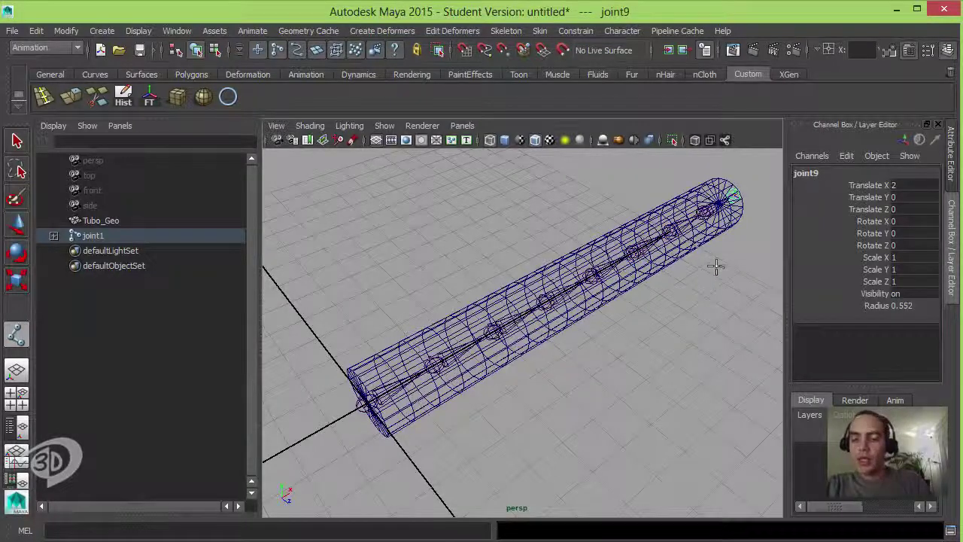
key(Return)
key(w)
Expand the full joint1 hierarchy and select joint3 through joint7 in turn to examine the parent-child order of the chain
mouse_move(625, 292)
alt+mouse_down()
mouse_move(598, 281)
mouse_move(620, 283)
alt+mouse_up()
shift+click(54, 235)
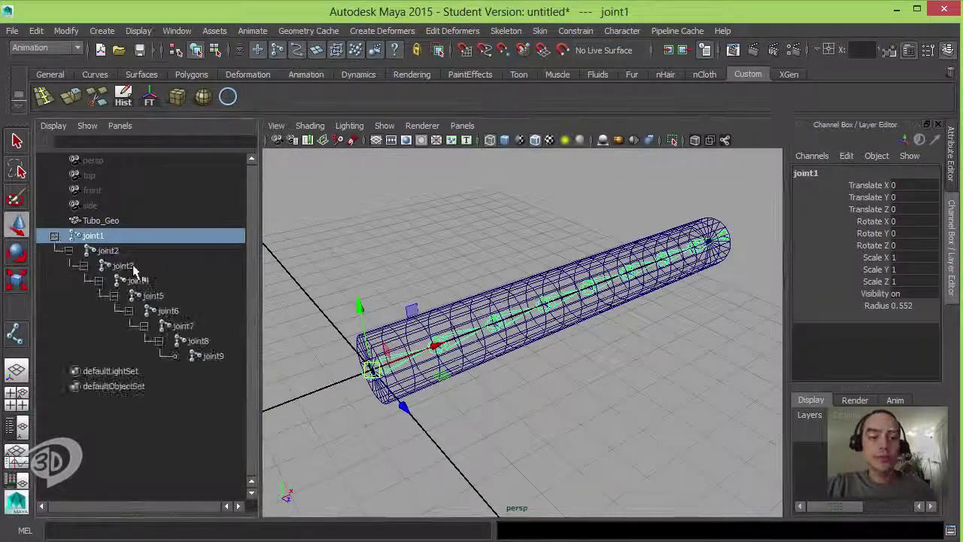
click(119, 265)
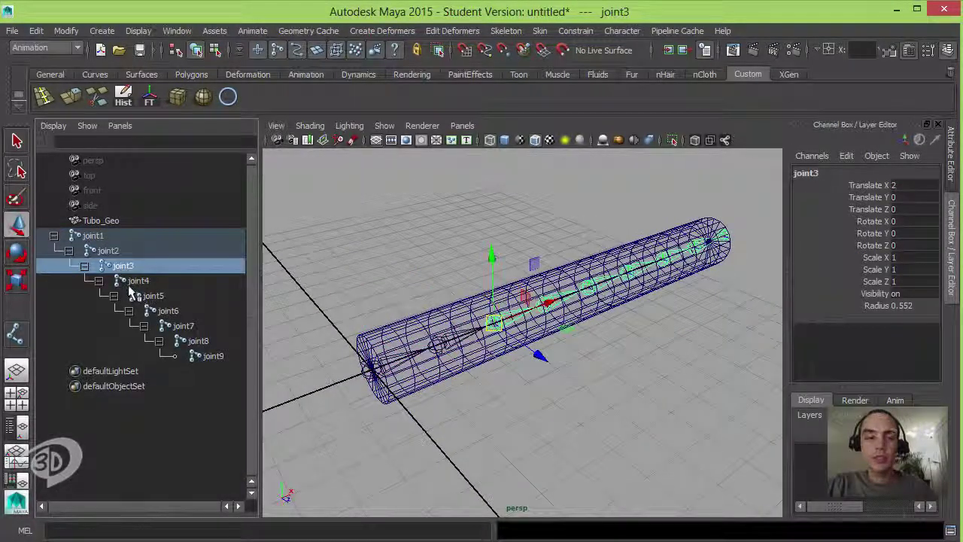
click(136, 281)
click(150, 296)
click(166, 311)
click(180, 326)
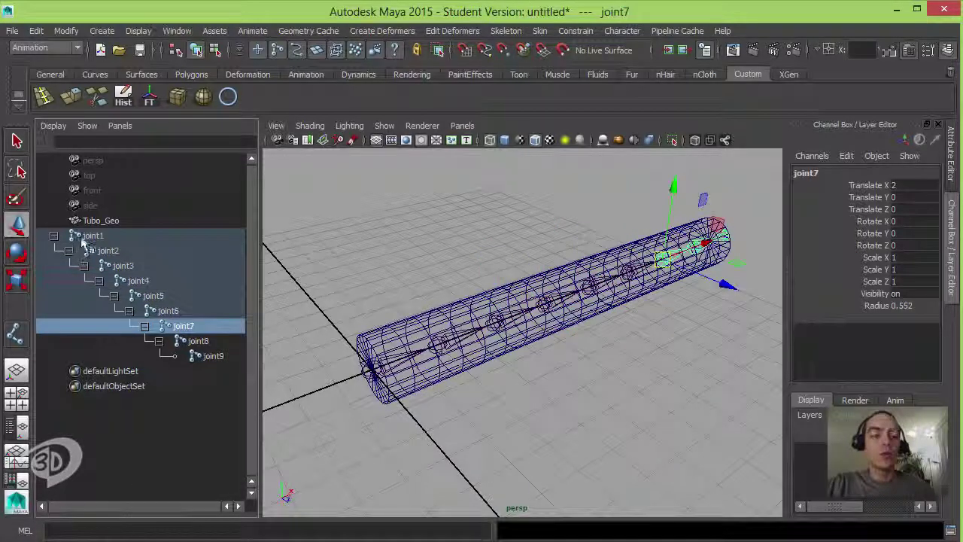
alt+drag(416, 290, 556, 294)
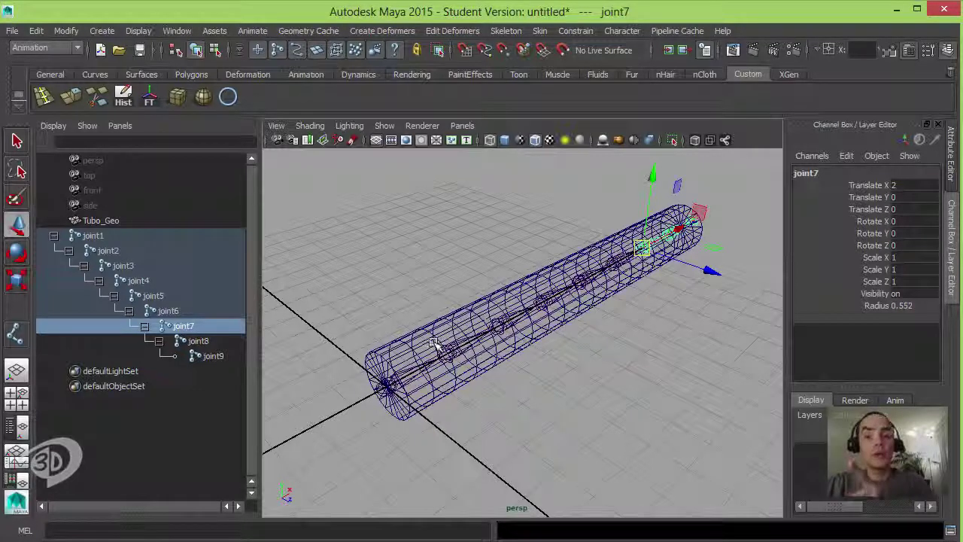
alt+drag(542, 386, 444, 402)
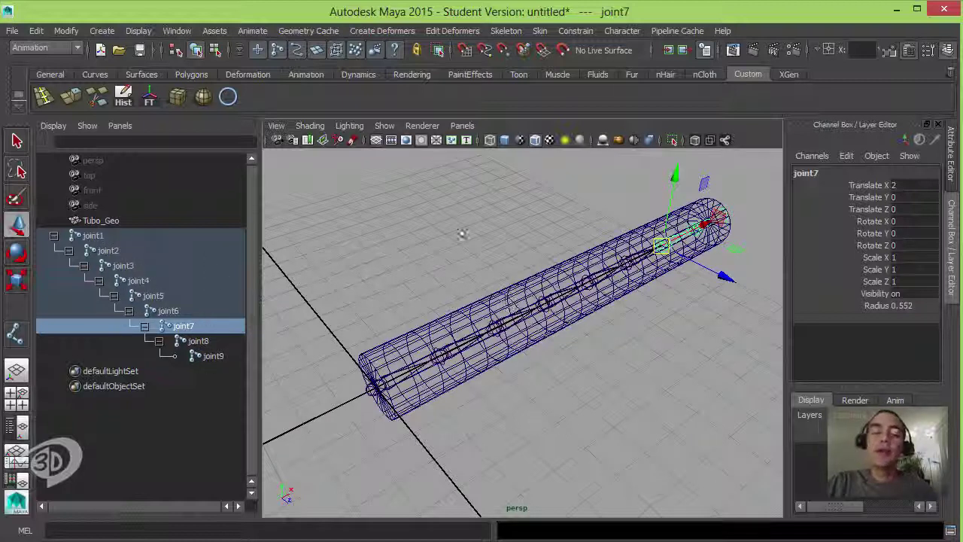
click(494, 292)
click(490, 266)
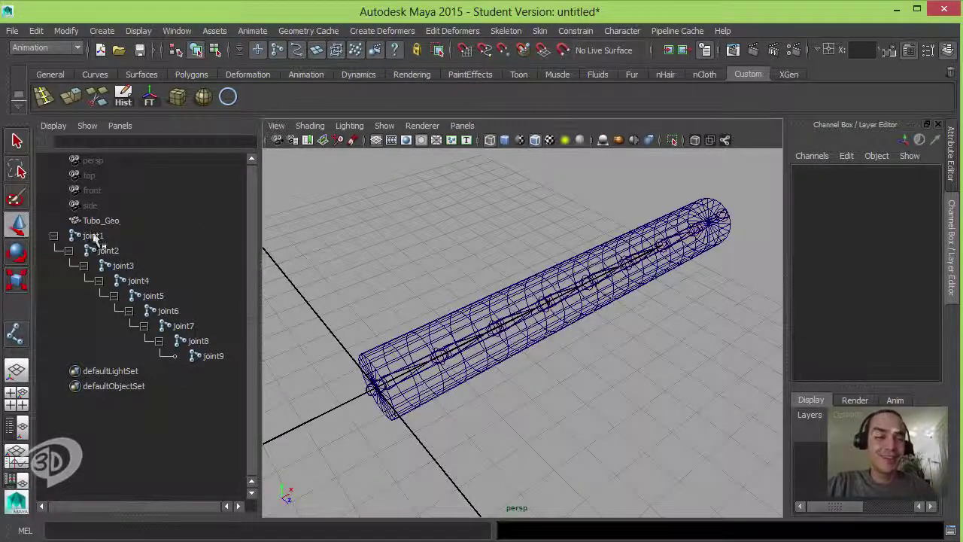
Smooth bind Tubo_Geo to joint1 through joint8, leaving out joint9, using Joint hierarchy, Closest distance, Classic linear and 5 max influences
drag(93, 235, 197, 347)
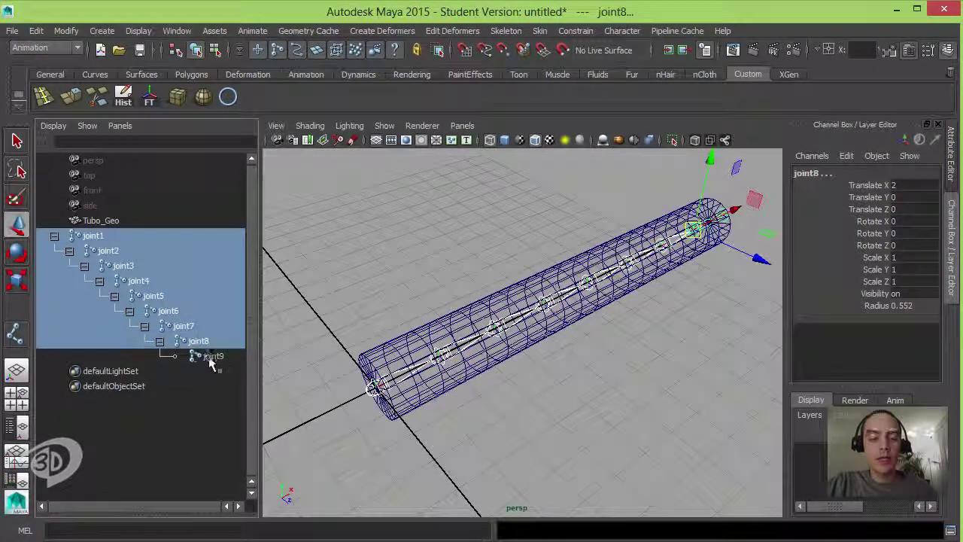
alt+drag(576, 215, 453, 218)
alt+right_drag(453, 218, 559, 297)
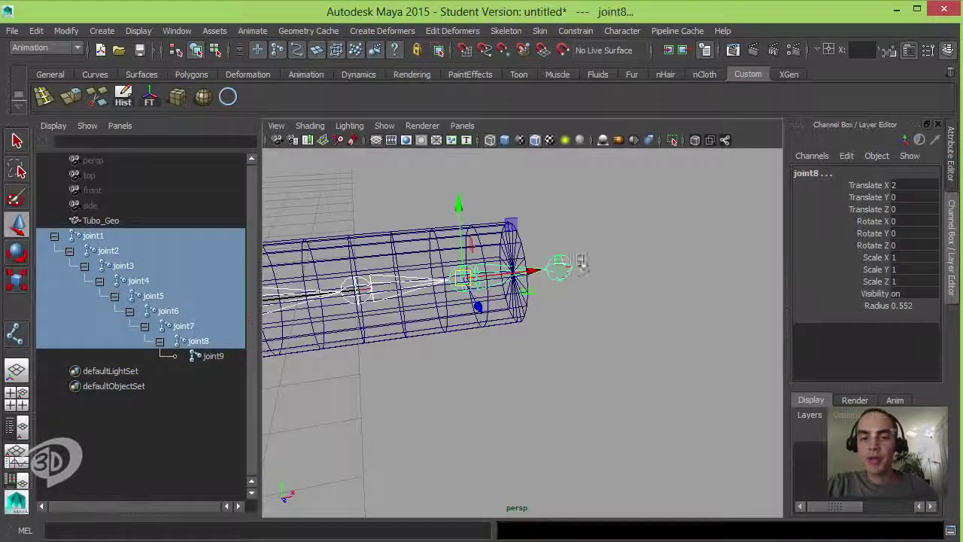
alt+drag(568, 286, 607, 289)
alt+right_drag(608, 290, 499, 294)
alt+drag(498, 293, 457, 310)
shift+click(458, 310)
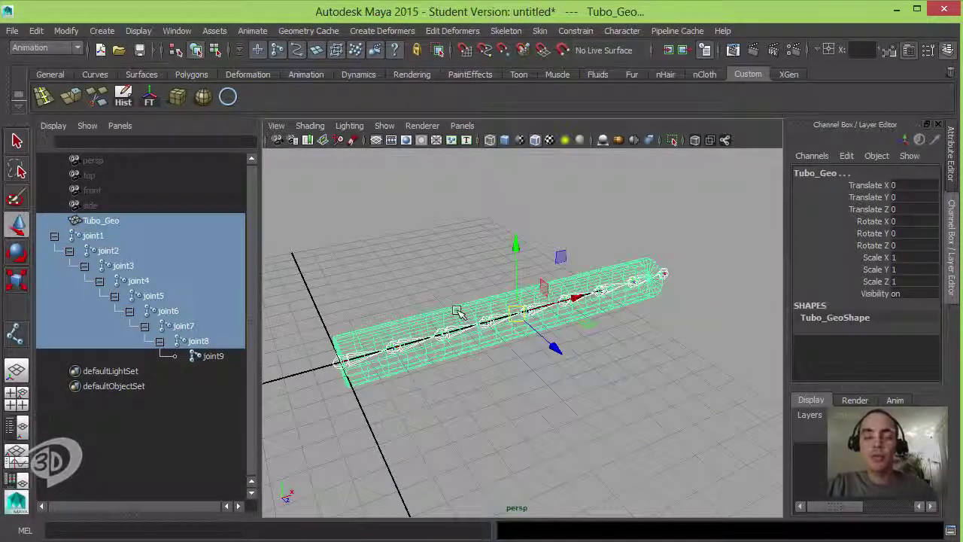
click(540, 31)
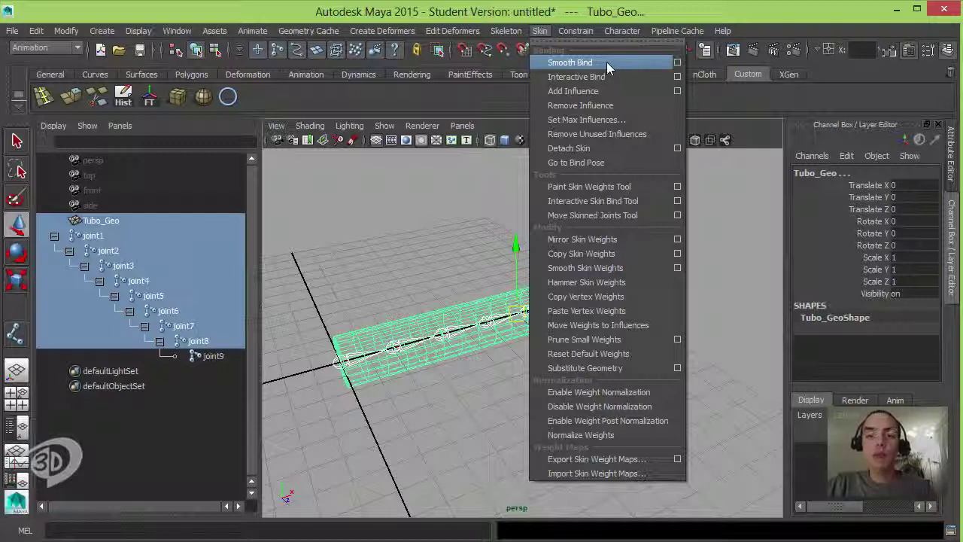
click(677, 63)
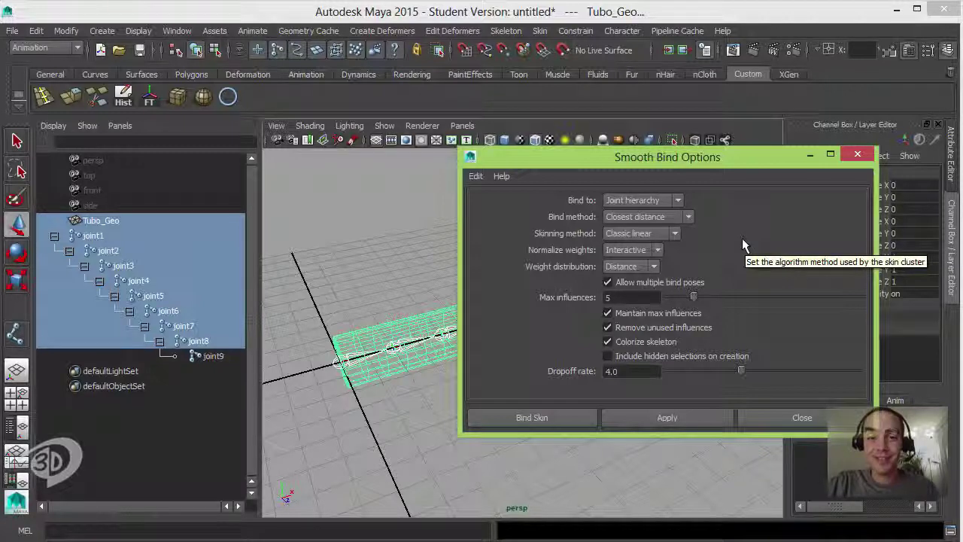
click(569, 416)
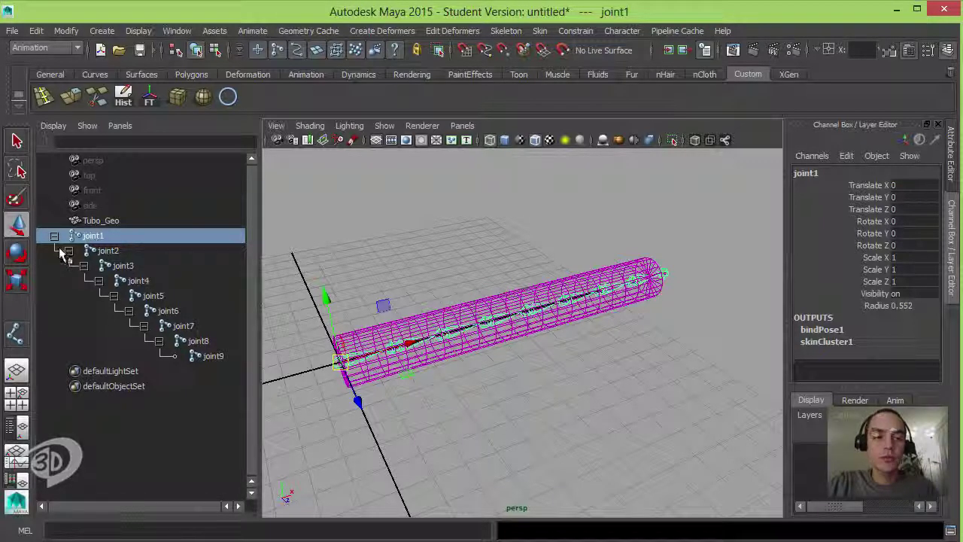
Select joint2, joint1 and Tubo_Geo in turn to examine how the bound geometry and its channels are displayed
click(106, 252)
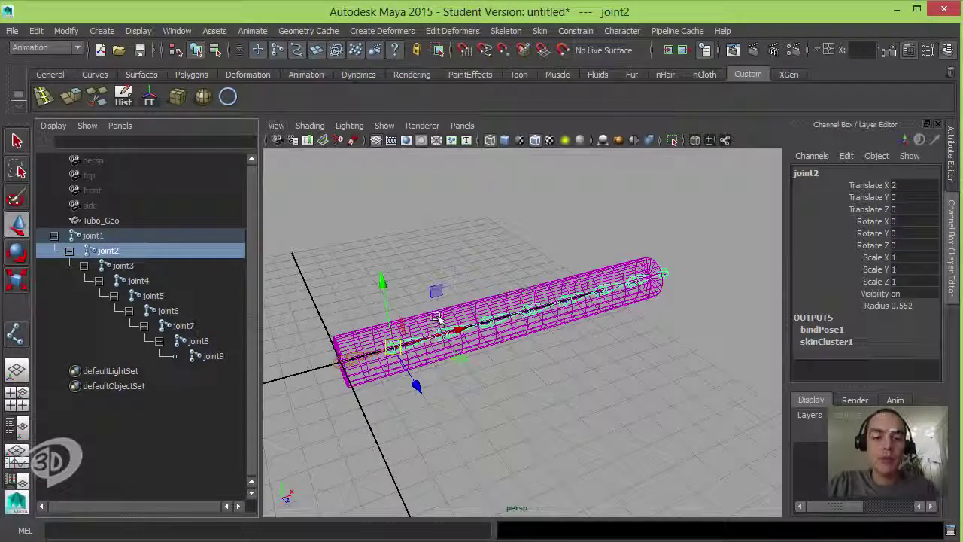
click(450, 233)
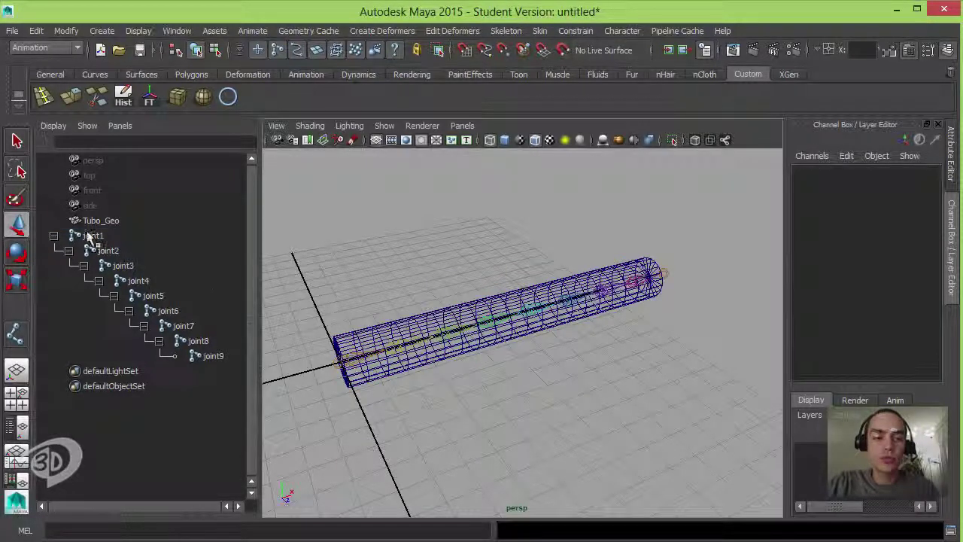
click(455, 316)
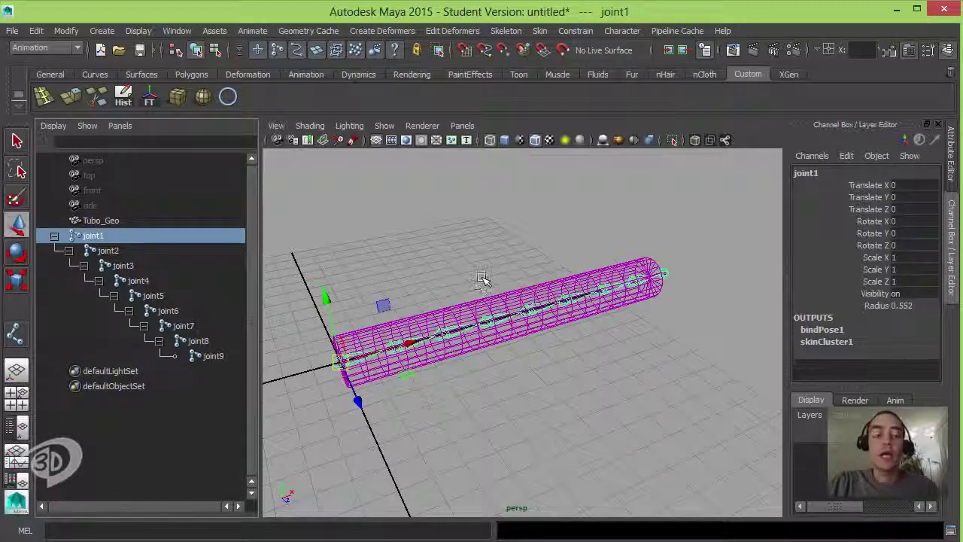
click(478, 302)
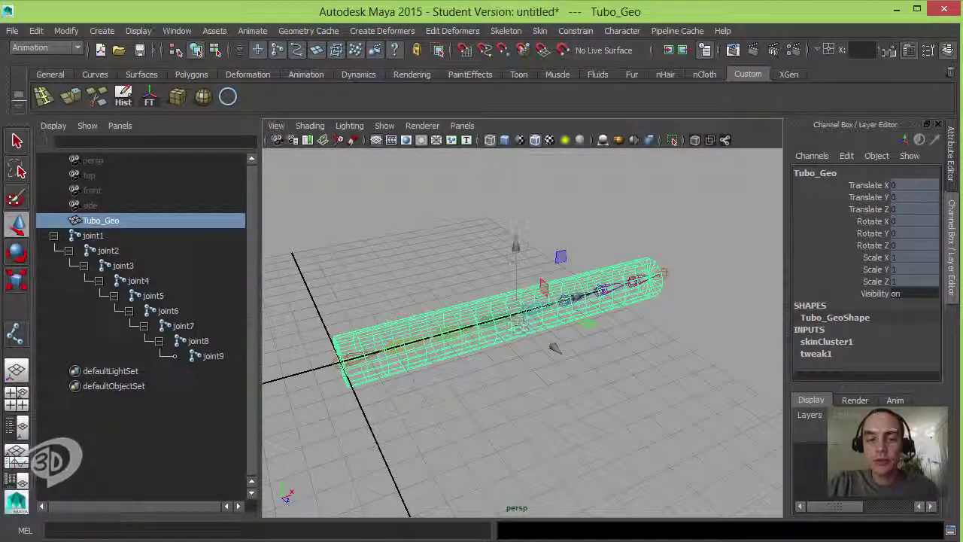
scroll(602, 301, up, 3)
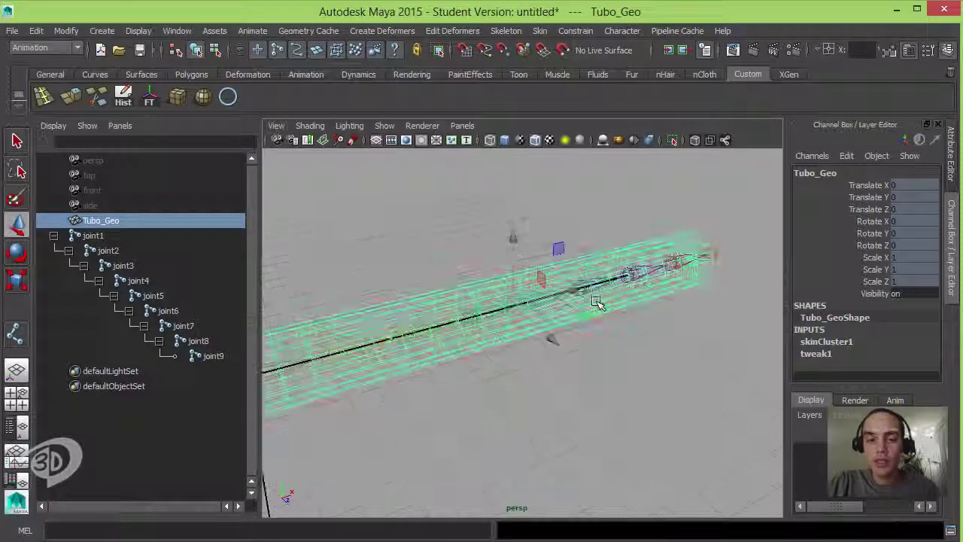
Hide Tubo_Geo to view the bare joint chain, and show the geometry again
scroll(591, 301, down, 3)
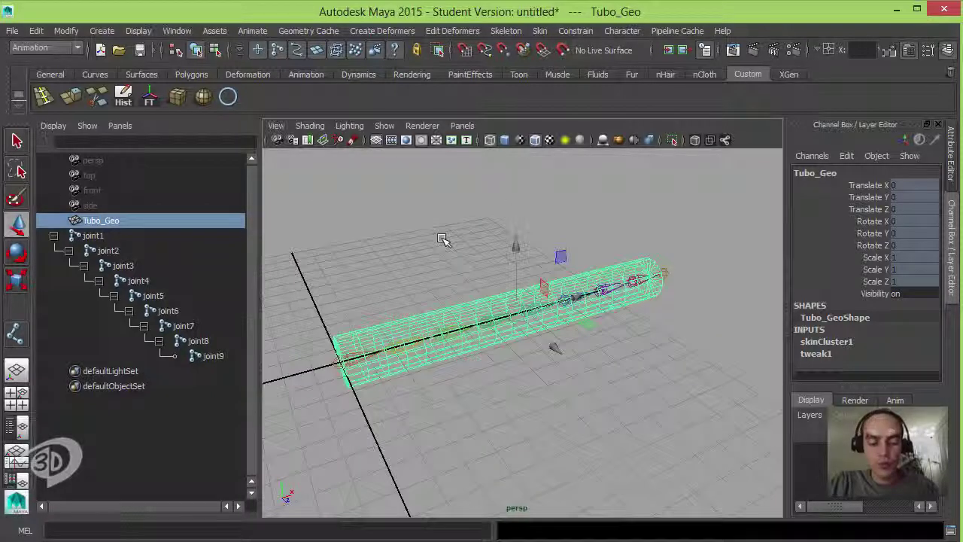
key(ctrl+h)
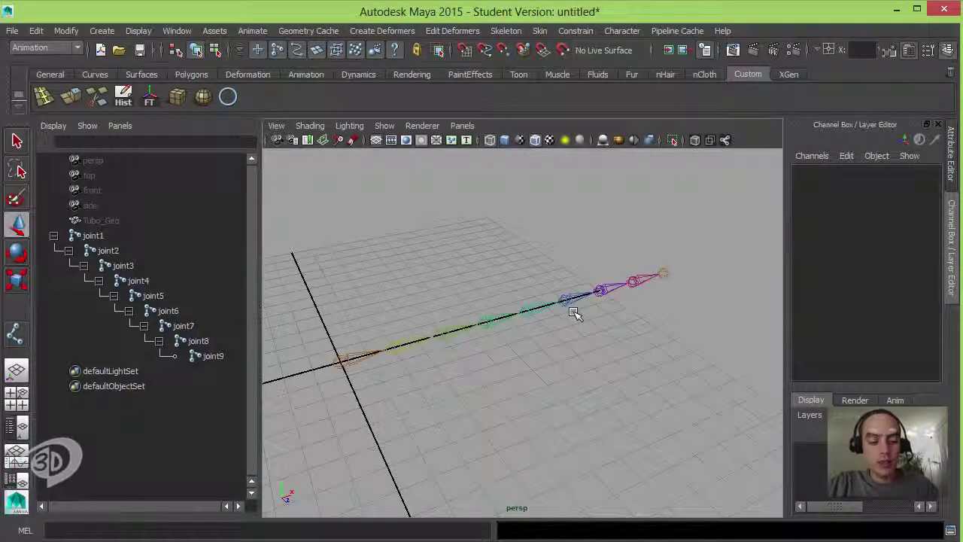
key(ctrl+shift+h)
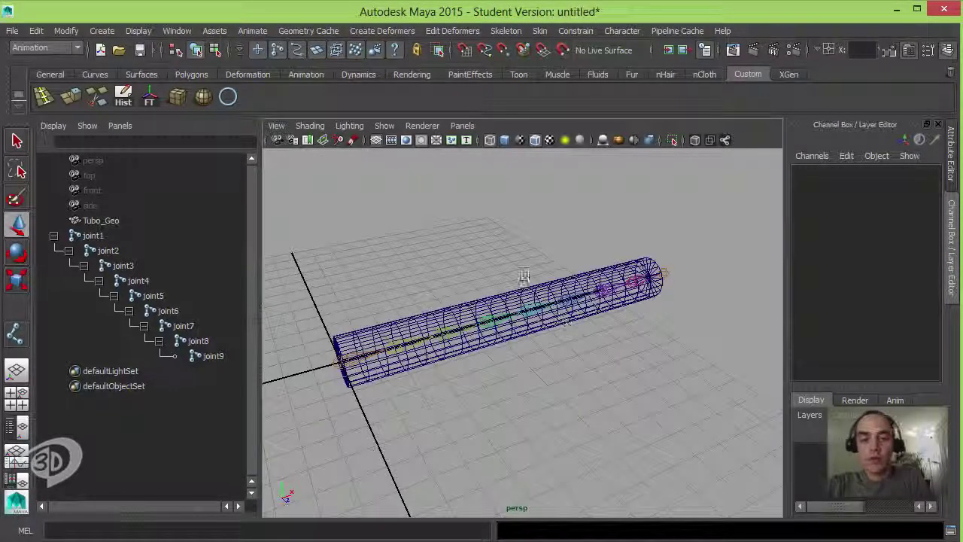
Expand the skinCluster1 input of Tubo_Geo to examine its skinning settings, and clear the selection
click(496, 295)
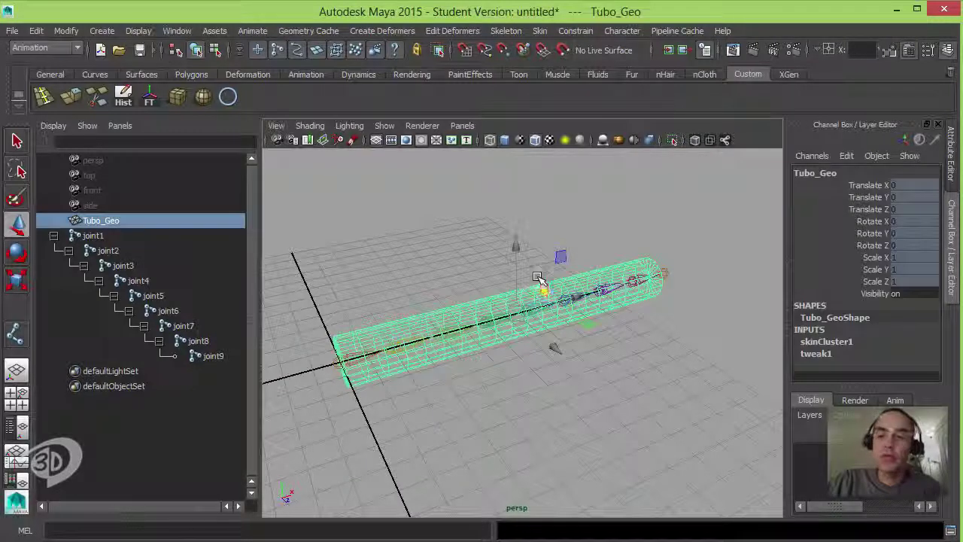
click(810, 342)
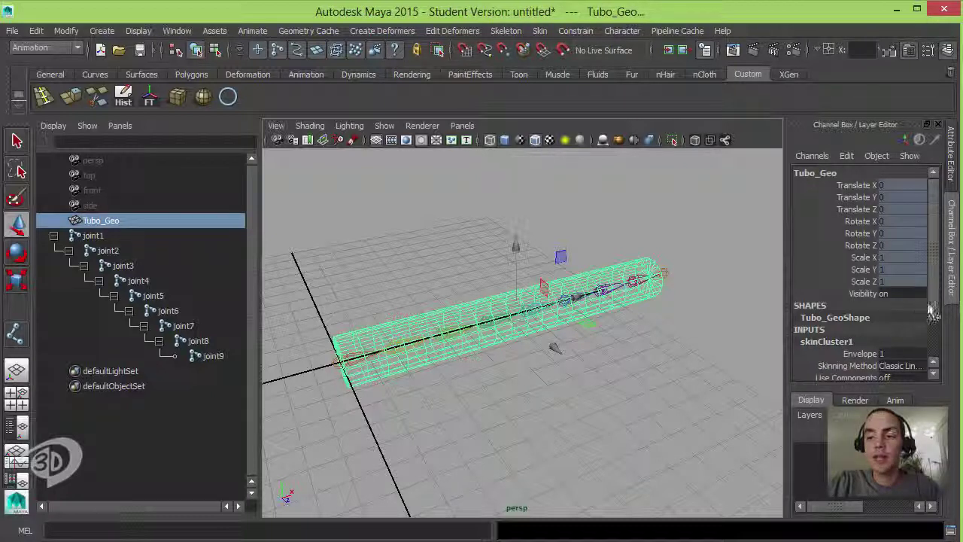
scroll(929, 316, down, 2)
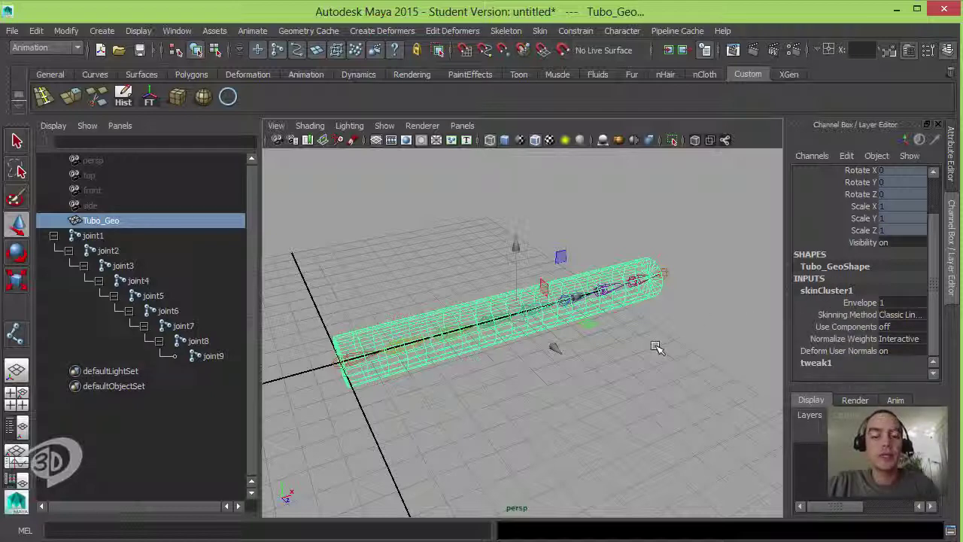
click(613, 372)
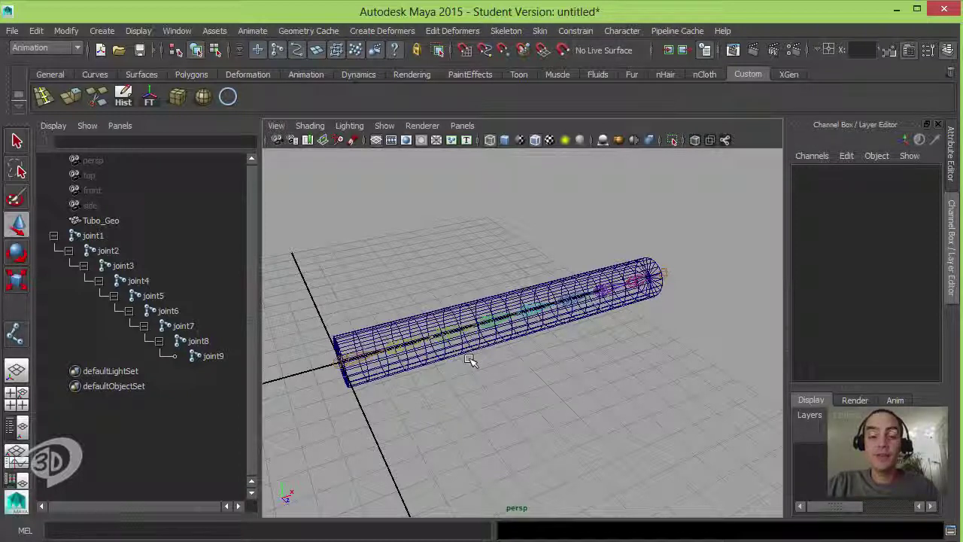
Try moving and rotating joint1 to test how the whole bound tube follows, undoing each transformation
click(406, 342)
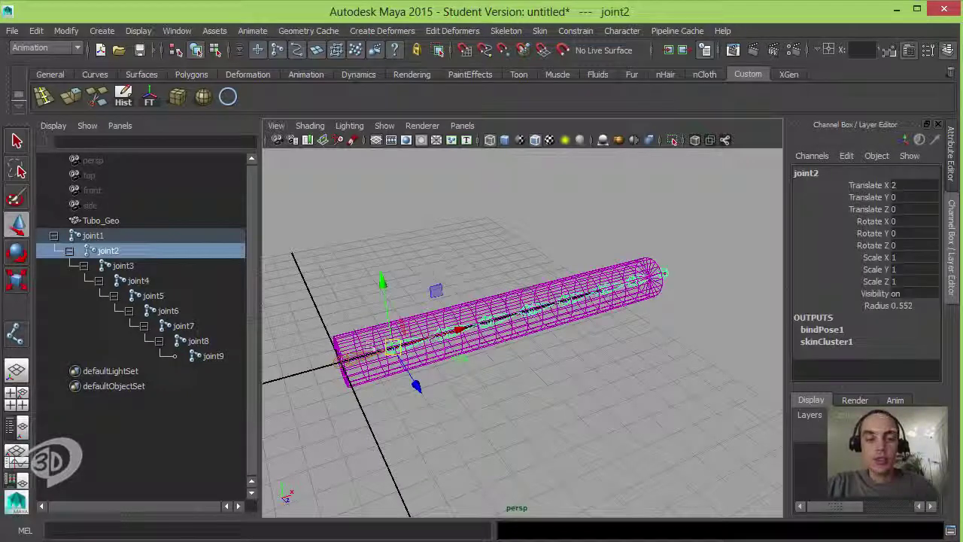
click(344, 364)
drag(355, 400, 380, 315)
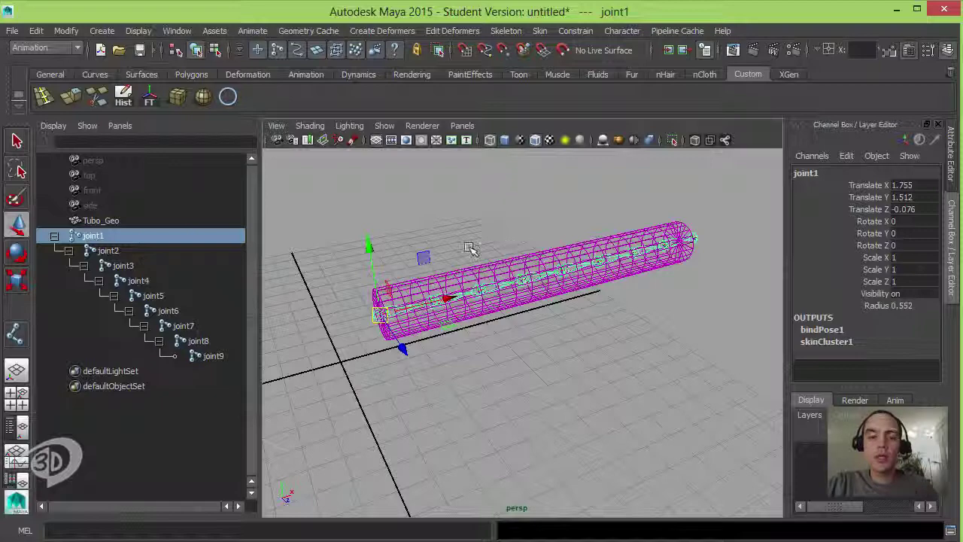
key(ctrl+z)
key(ctrl+z)
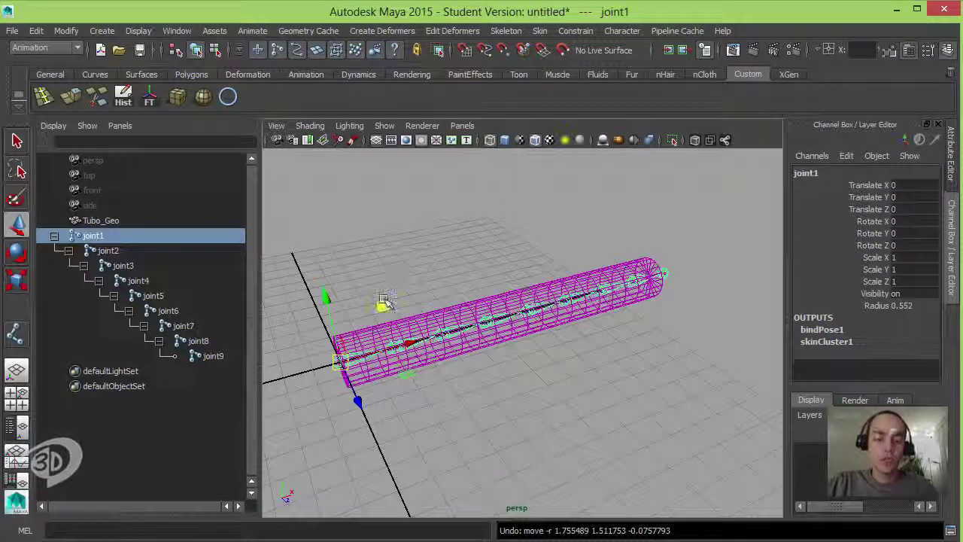
key(e)
drag(383, 313, 419, 273)
key(ctrl+z)
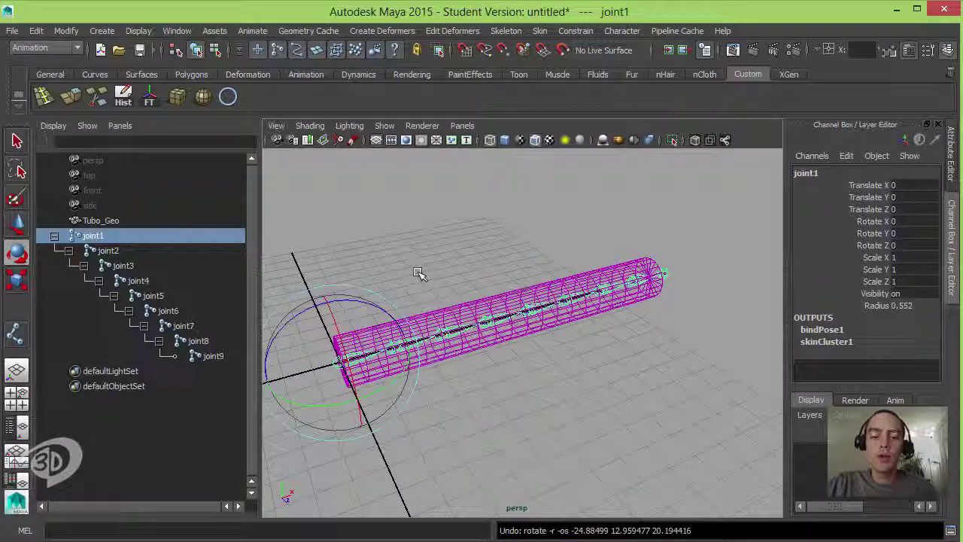
Try moving and rotating joint2 to test how the tube bends there, undoing each transformation
click(416, 351)
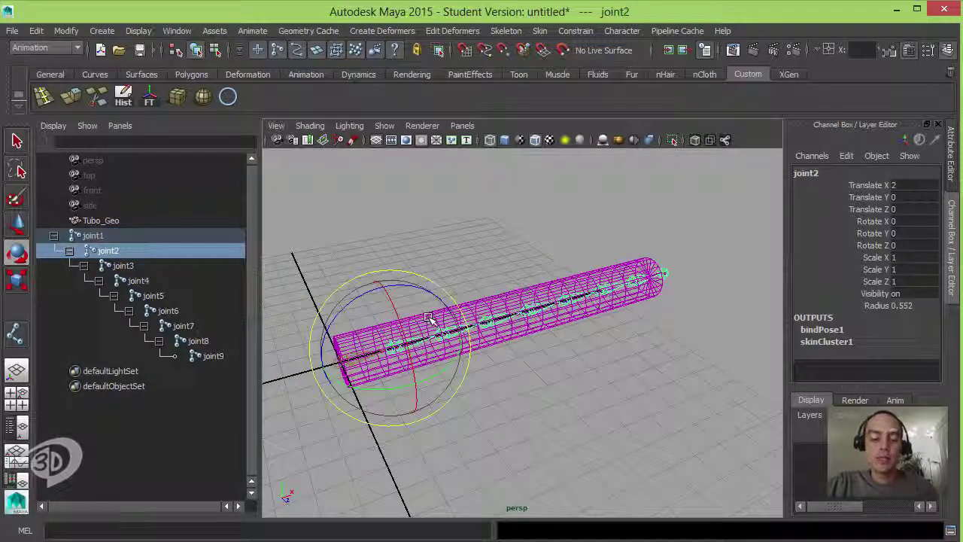
key(w)
drag(429, 320, 436, 283)
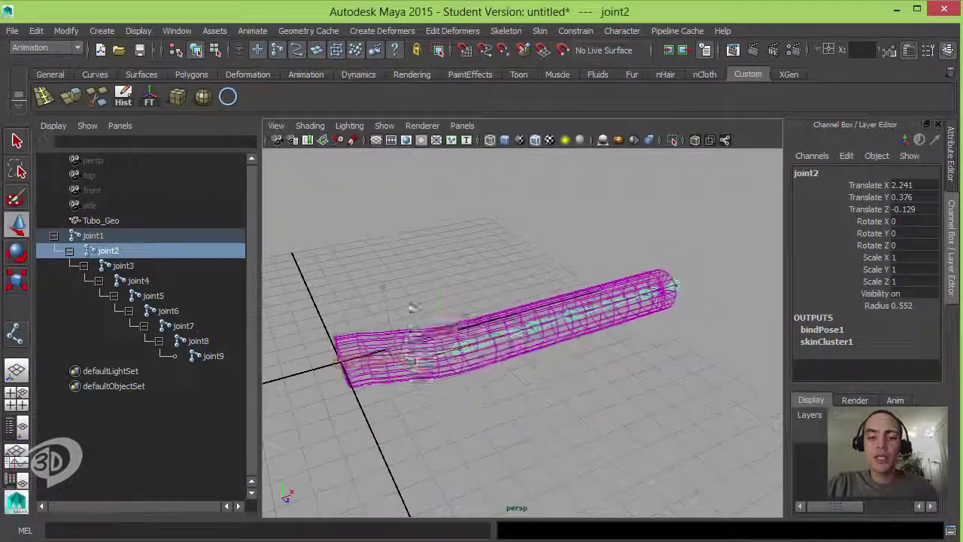
key(ctrl+z)
key(e)
drag(421, 316, 414, 280)
key(ctrl+z)
key(ctrl+z)
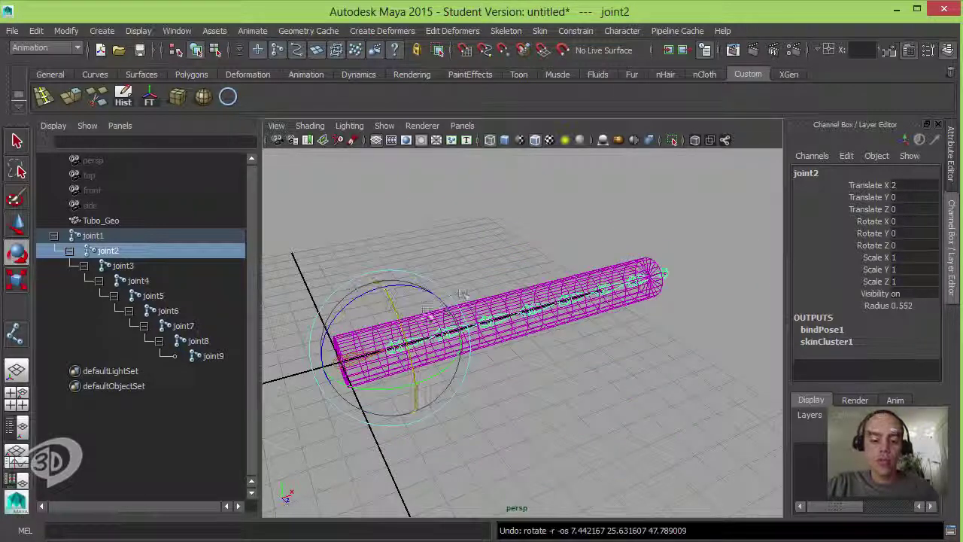
Display the perspective view shaded with X-ray joints so the chain shows through the tube
key(5)
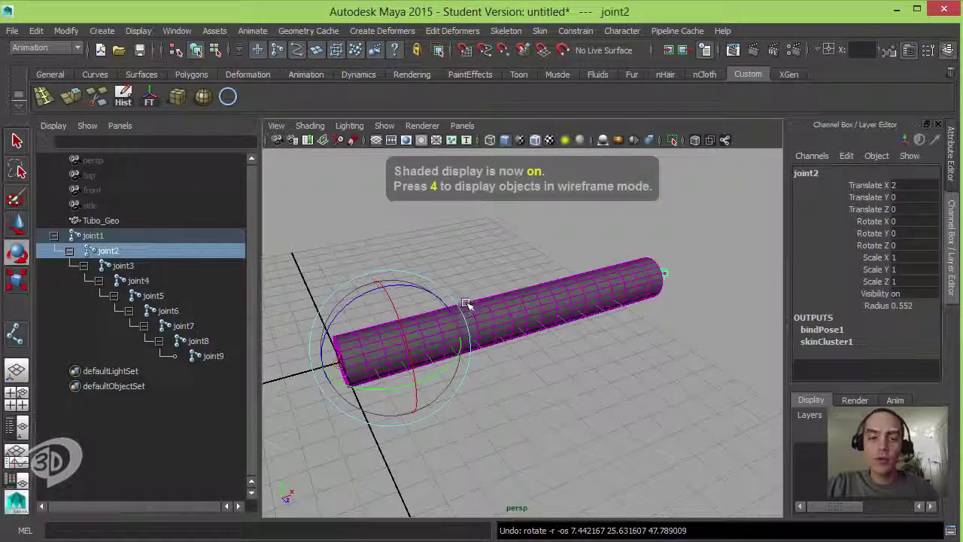
click(724, 140)
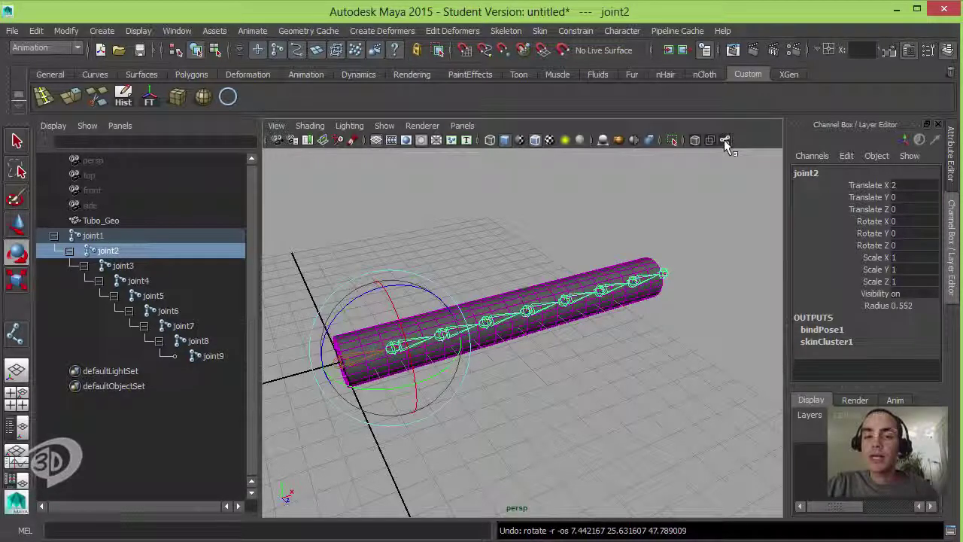
Try rotating joint2 and joint3 one after the other to test the shaded tube's deformation, undoing each rotation
click(521, 246)
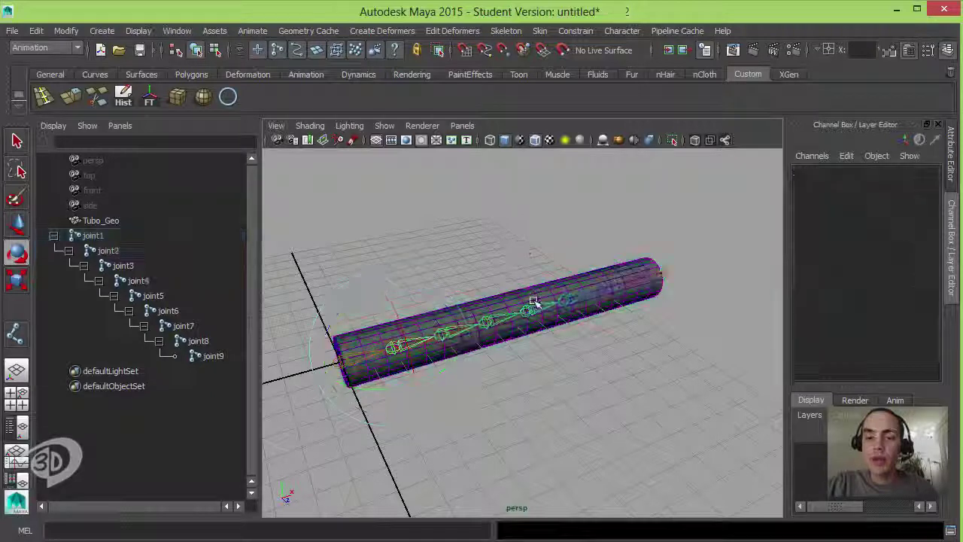
alt+drag(521, 246, 409, 294)
click(394, 340)
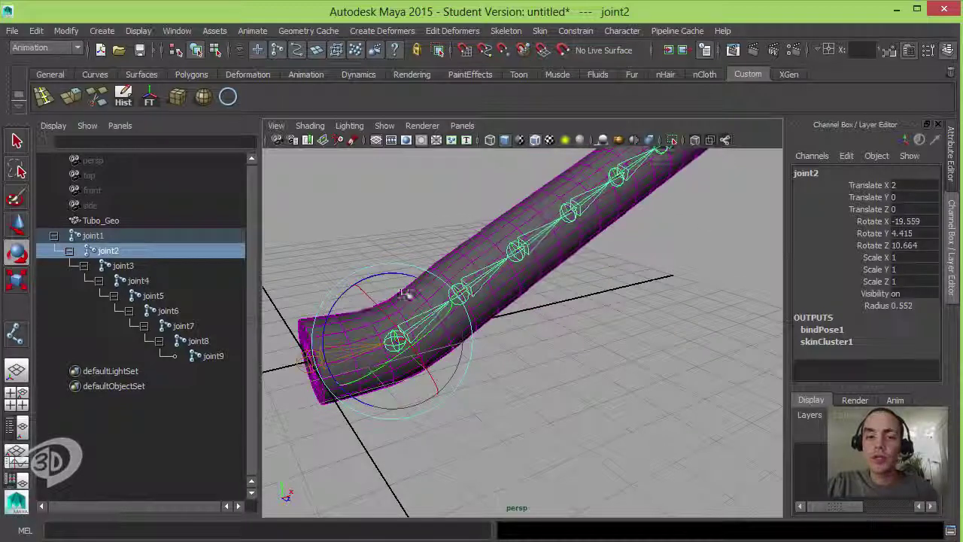
key(ctrl+z)
key(Down)
drag(499, 286, 409, 344)
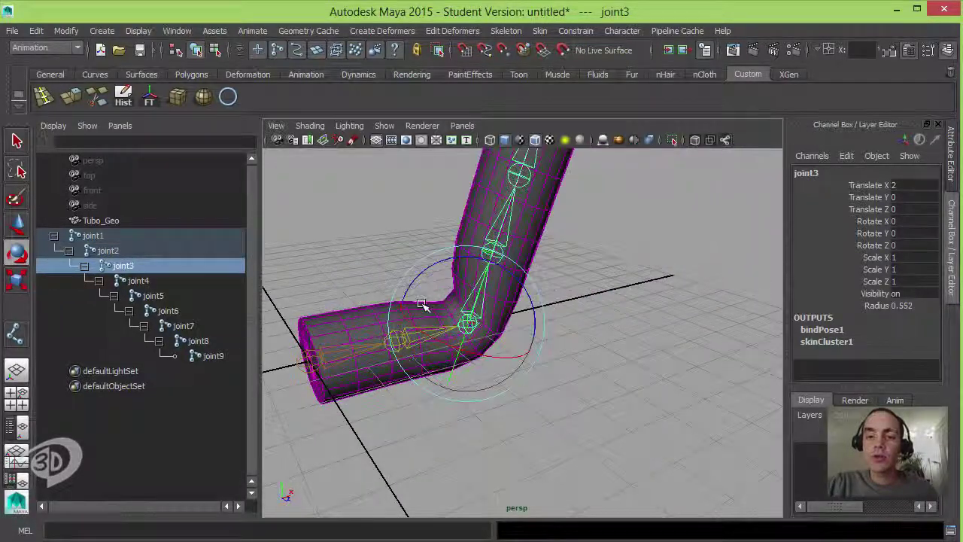
key(ctrl+z)
Try rotating joint4 and joint5 in turn to test the bend mid-tube, undoing each rotation
key(Down)
drag(538, 292, 580, 191)
key(ctrl+z)
key(Down)
key(ctrl+z)
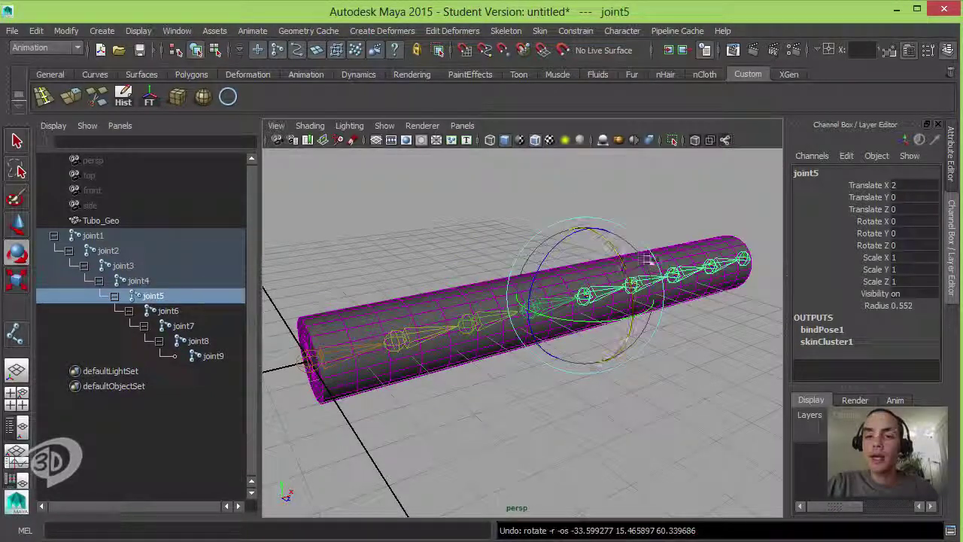
Try rotating joint6 and joint7 in turn to test the bend near the tube's far end, undoing each rotation
key(Down)
key(Down)
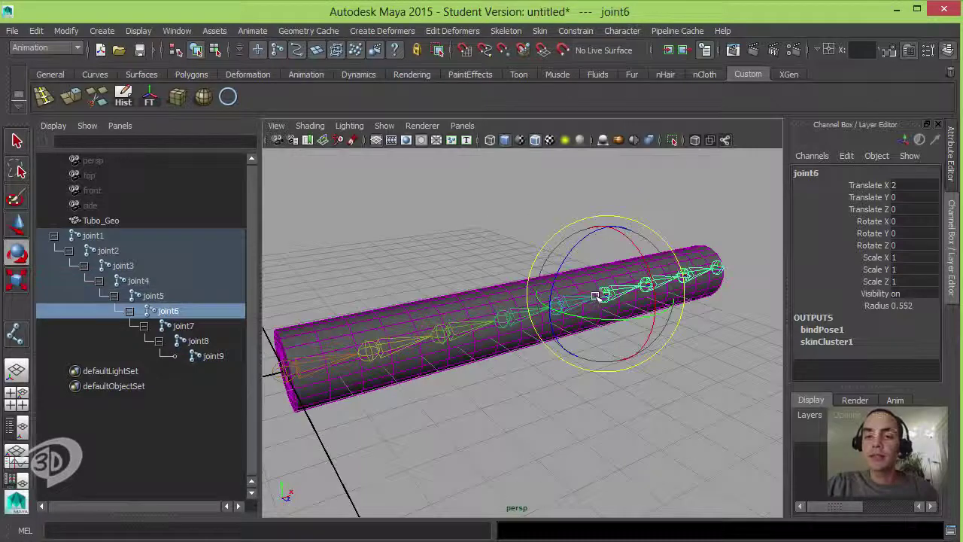
drag(591, 289, 693, 225)
key(ctrl+z)
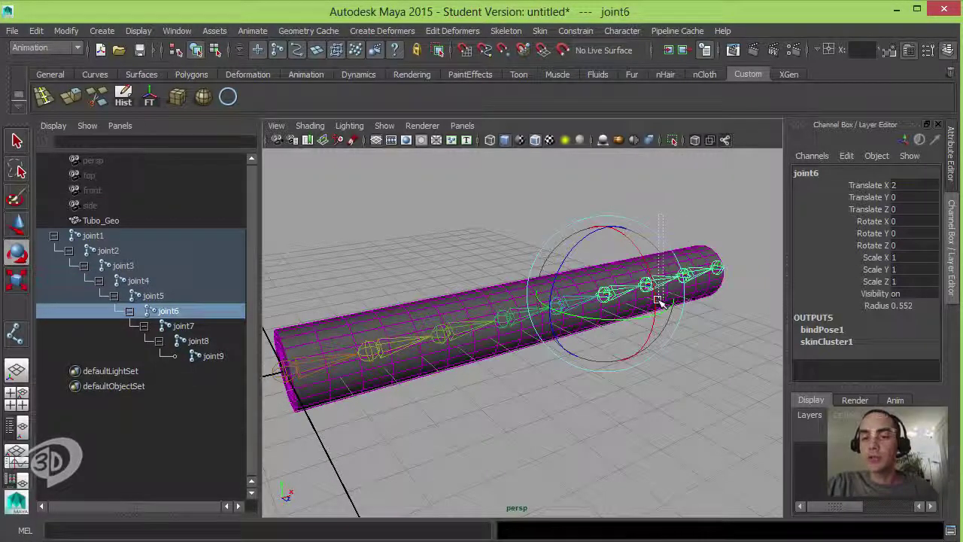
key(Down)
drag(630, 276, 607, 284)
key(ctrl+z)
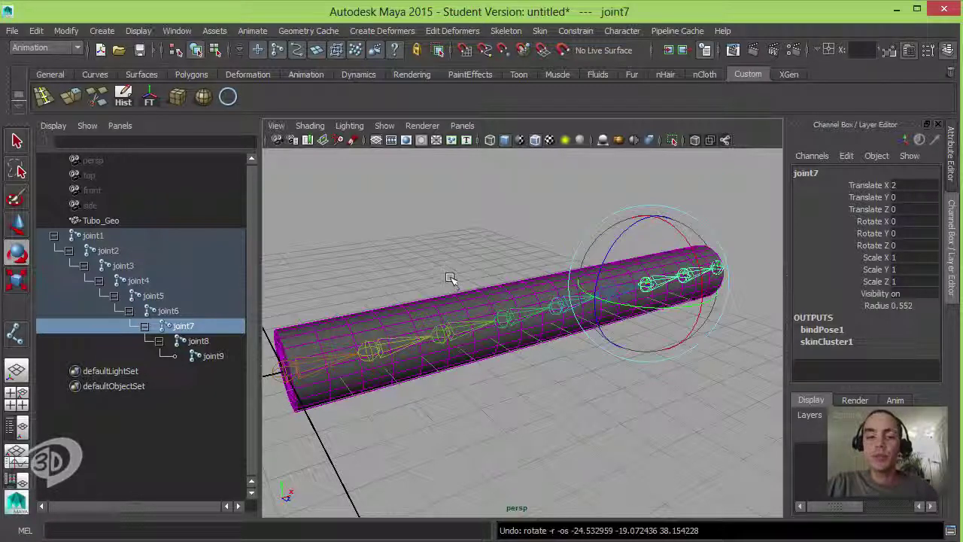
Select Tubo_Geo and start the Paint Skin Weights Tool with its settings open
alt+drag(539, 306, 504, 324)
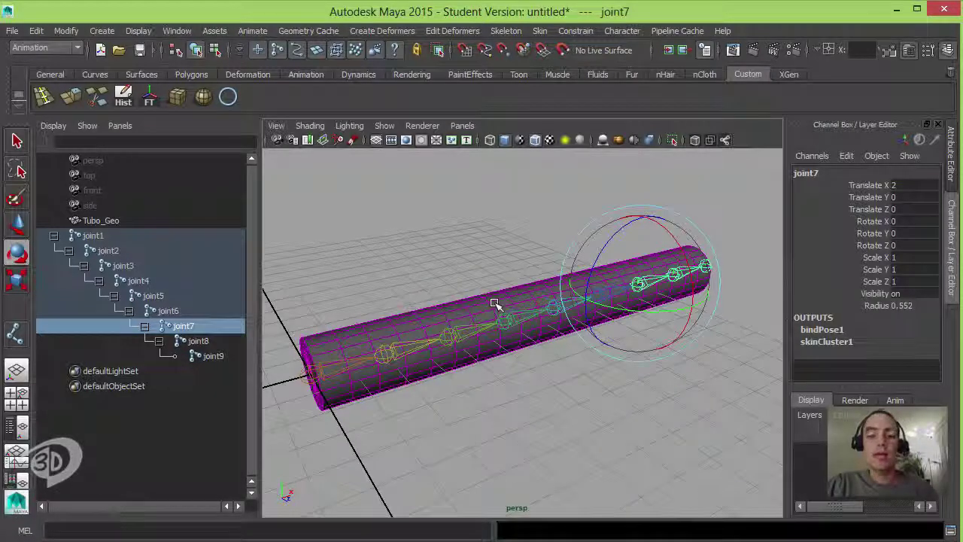
click(495, 303)
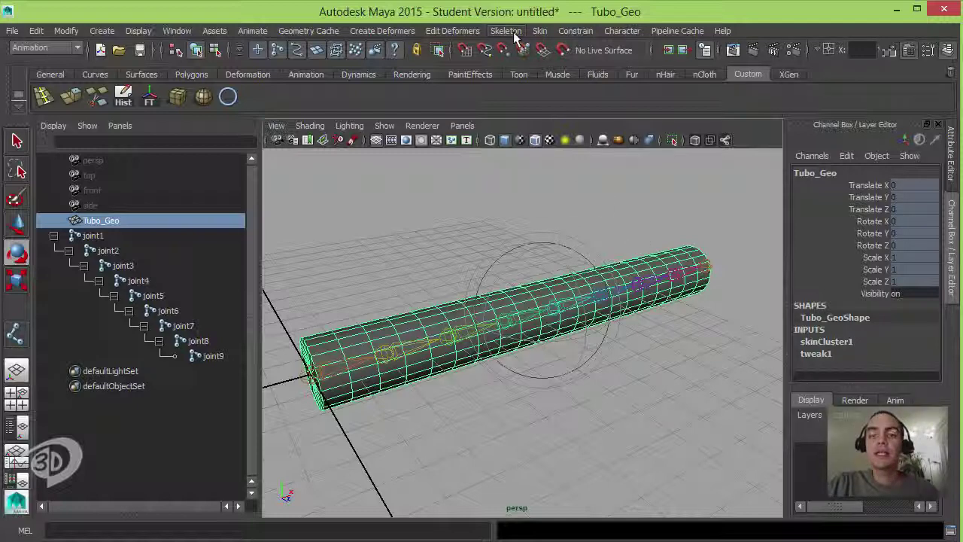
click(541, 32)
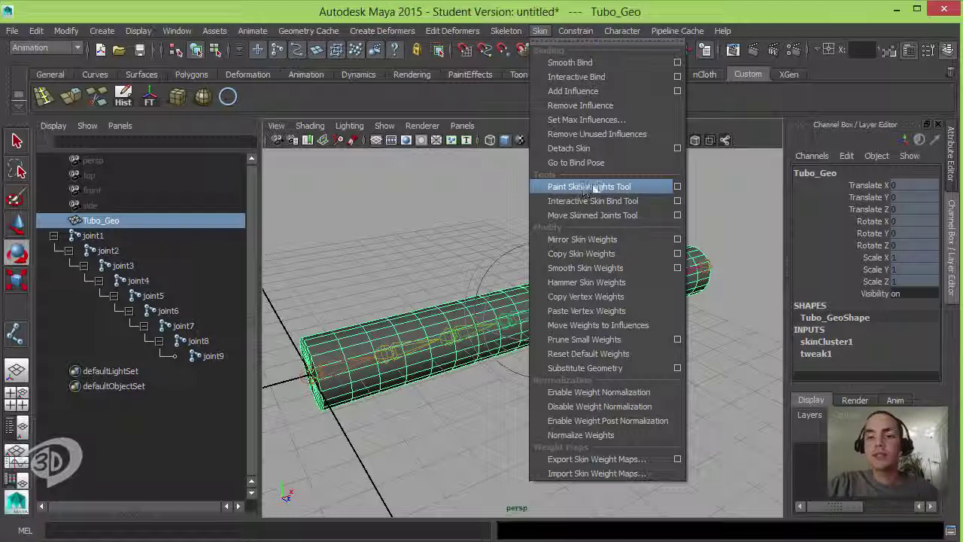
click(678, 188)
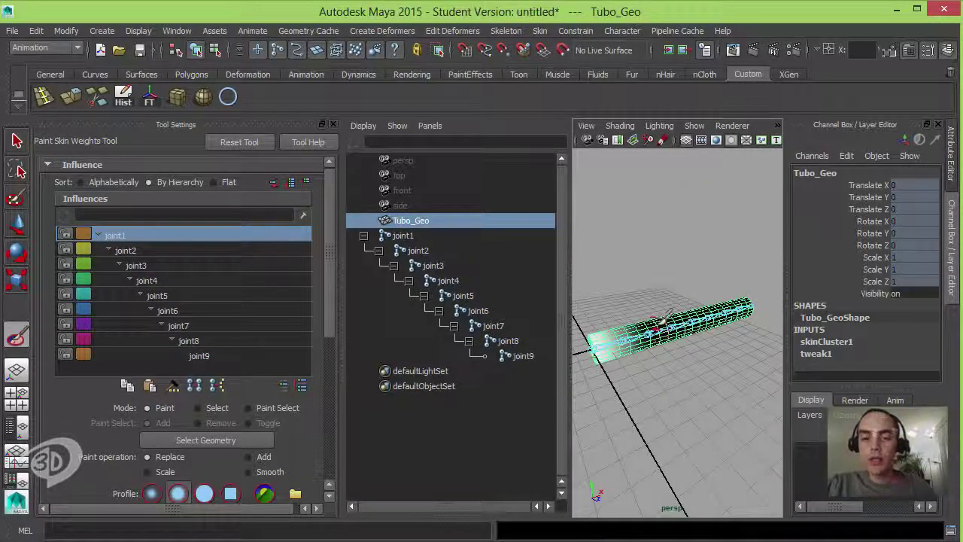
Collapse the Channel Box to widen the perspective view of the tube's painted weights
alt+drag(658, 327, 709, 336)
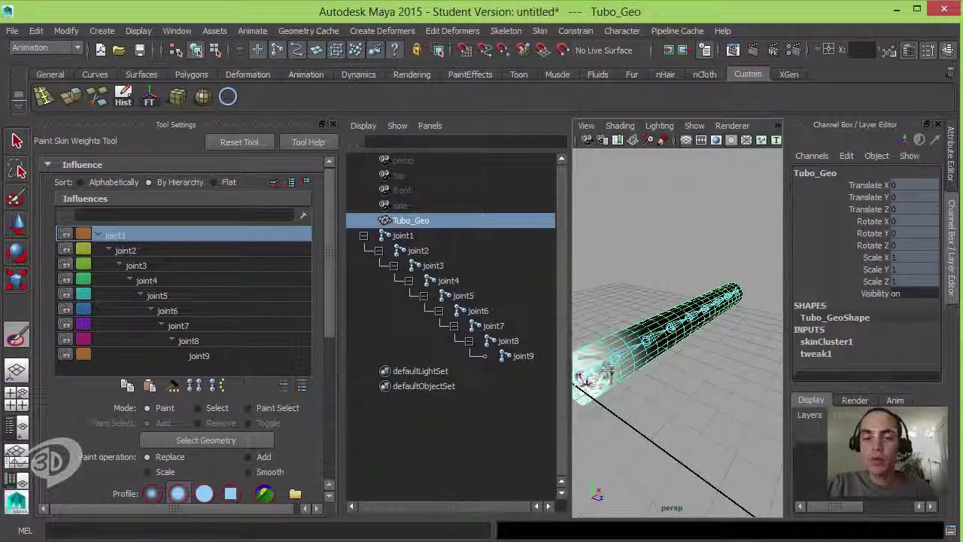
alt+drag(607, 367, 682, 366)
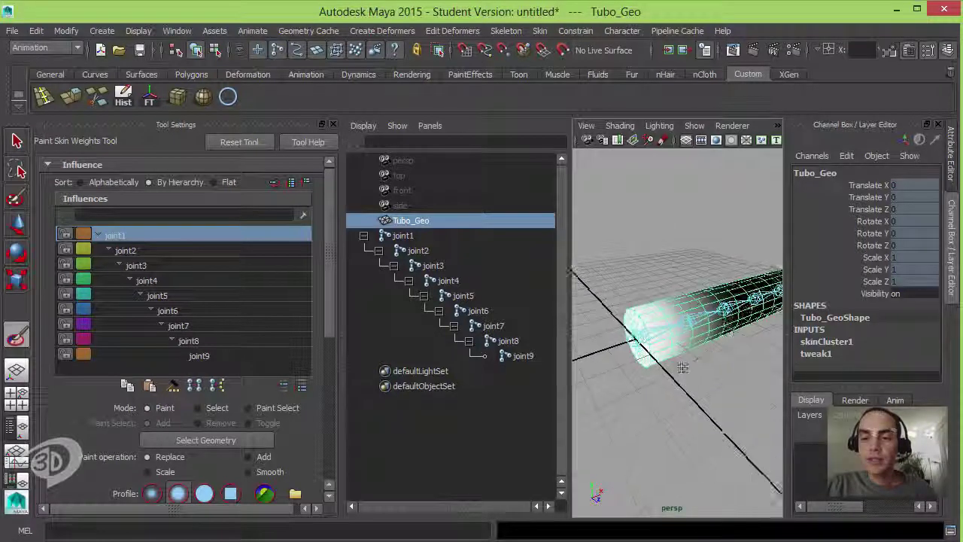
alt+right_drag(683, 366, 955, 198)
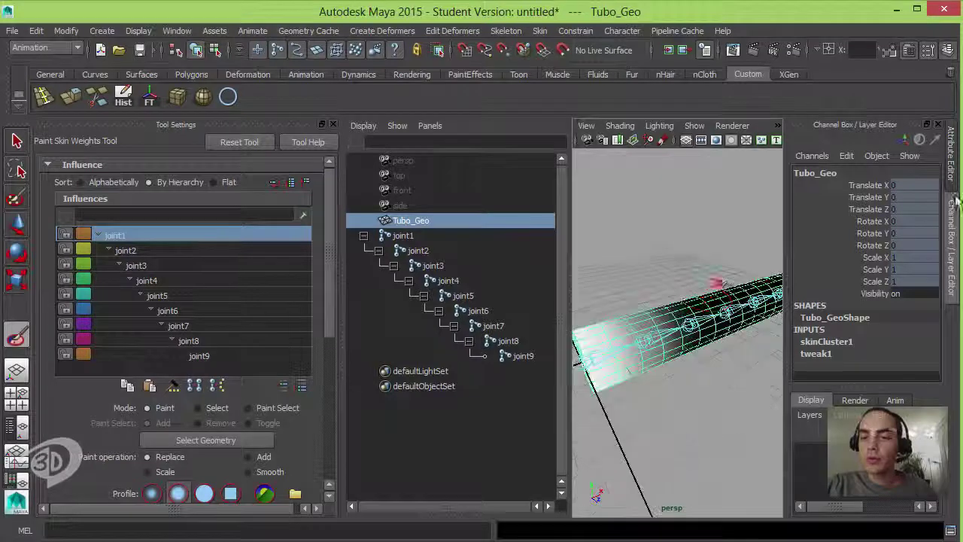
click(954, 226)
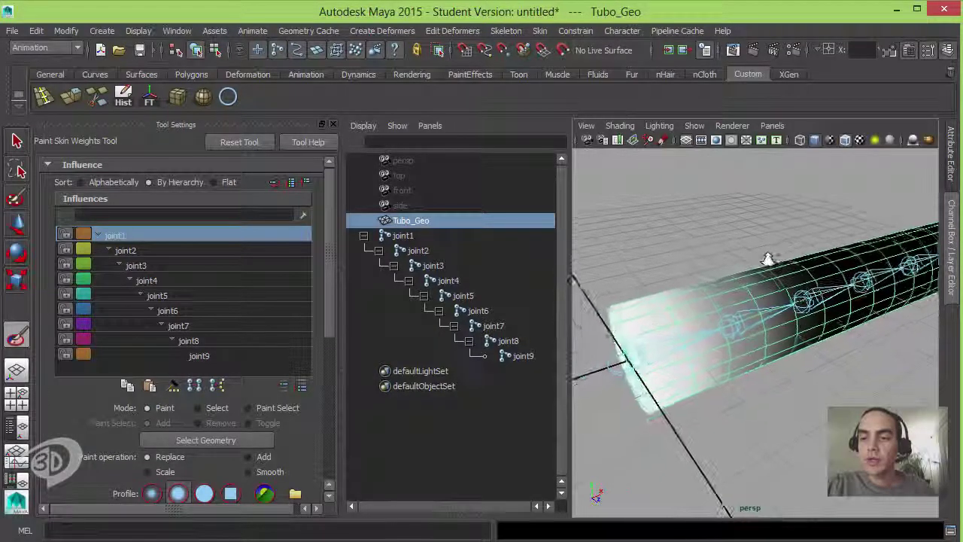
Examine the skin weights along the tube for joint1 through joint8 in turn, finishing on joint5
alt+drag(767, 259, 651, 309)
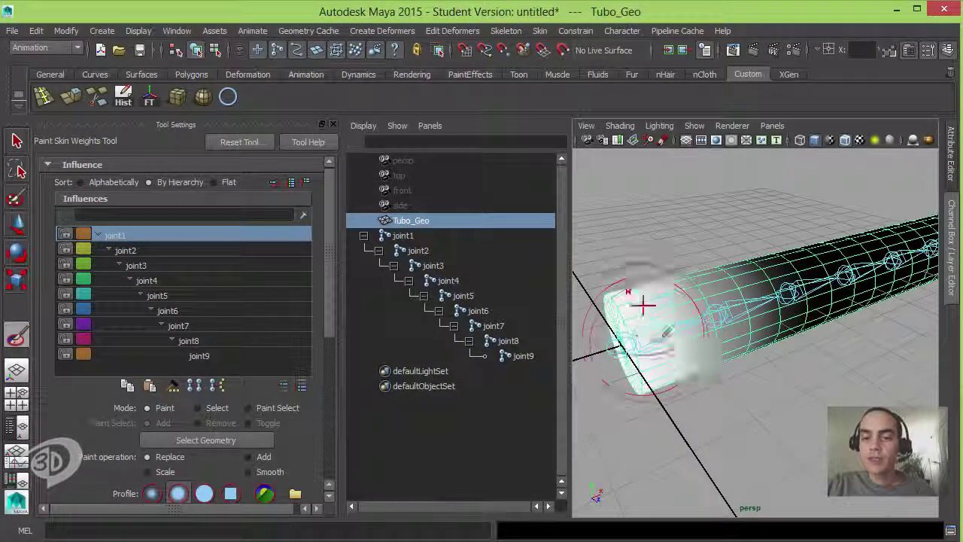
alt+drag(703, 301, 707, 299)
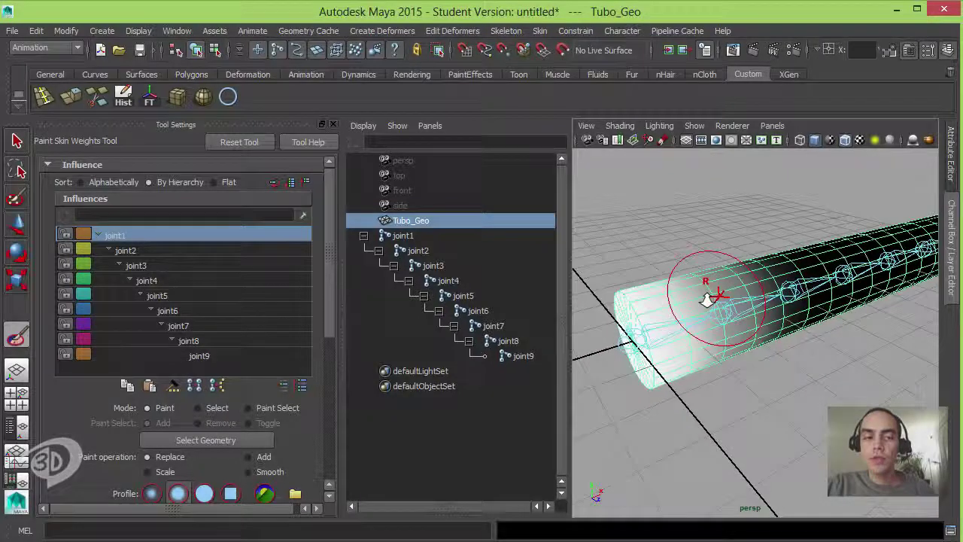
alt+drag(716, 248, 617, 276)
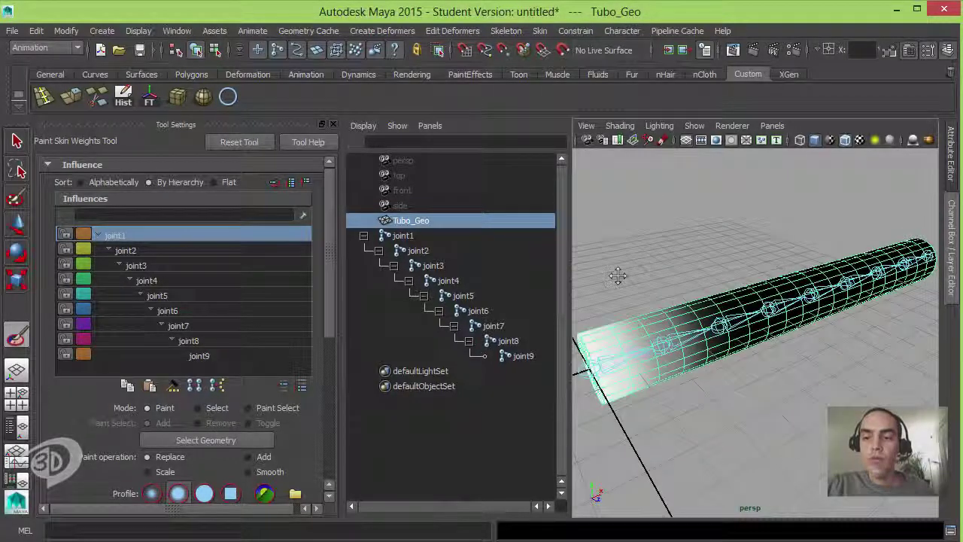
click(139, 249)
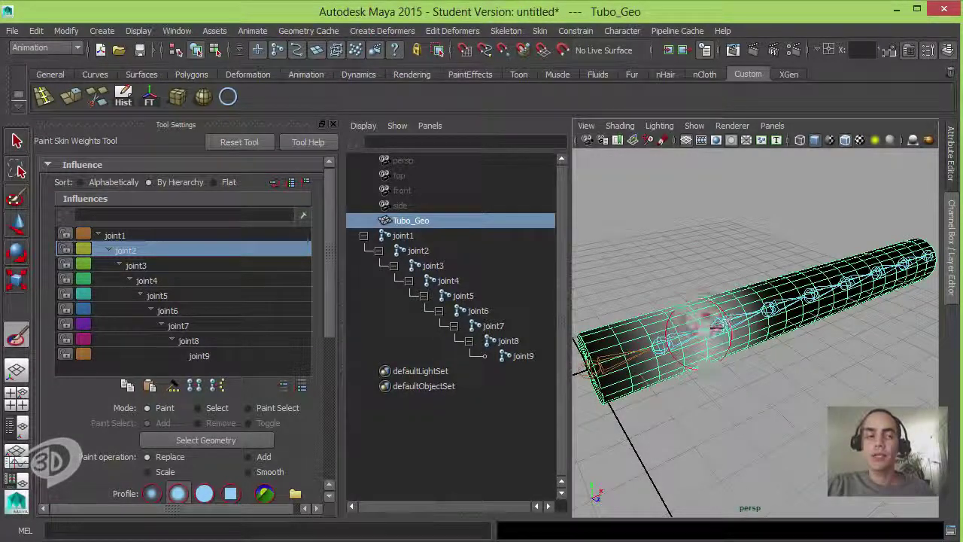
click(137, 265)
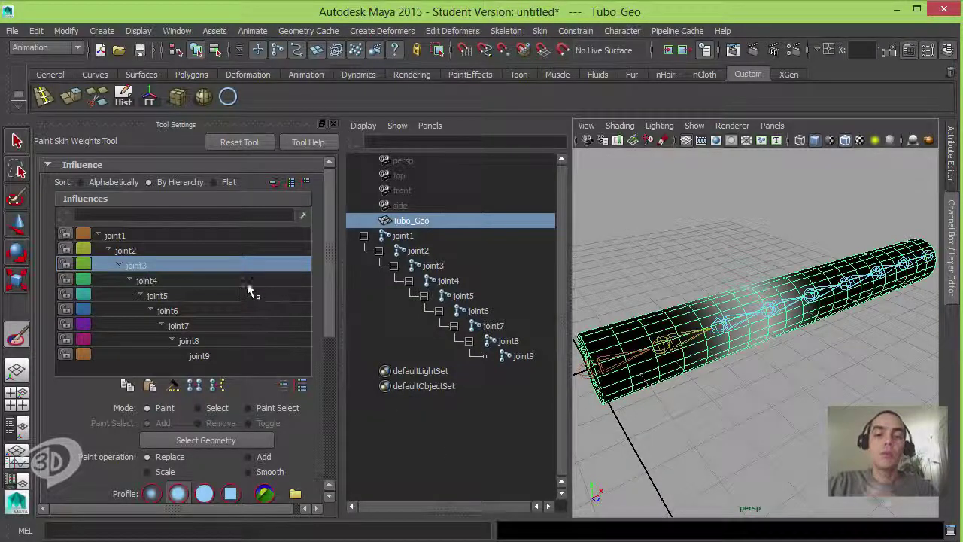
click(167, 283)
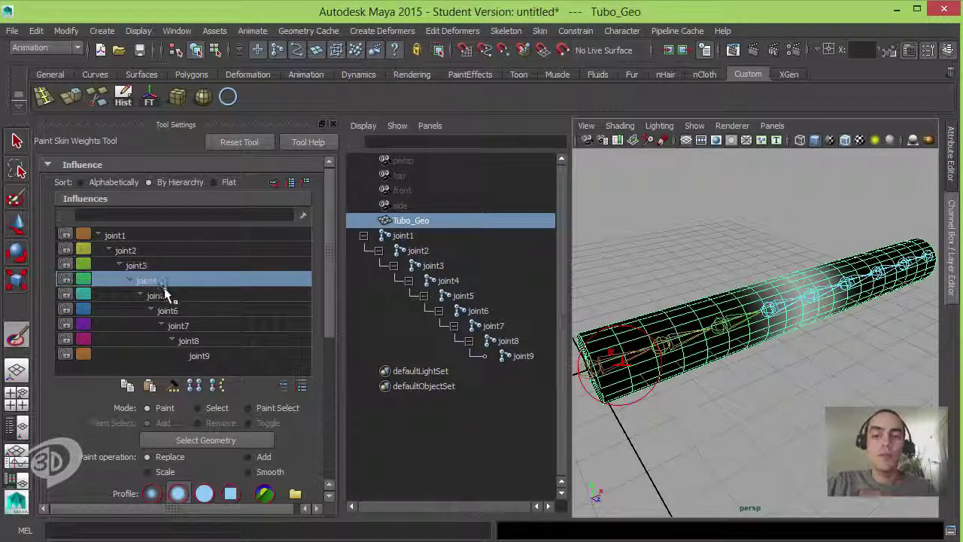
click(161, 297)
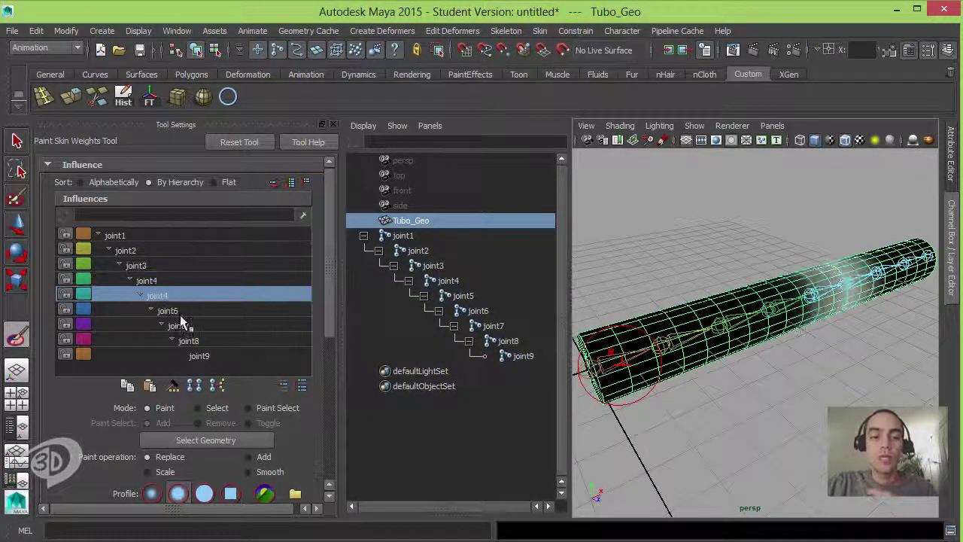
click(175, 310)
click(185, 326)
click(193, 341)
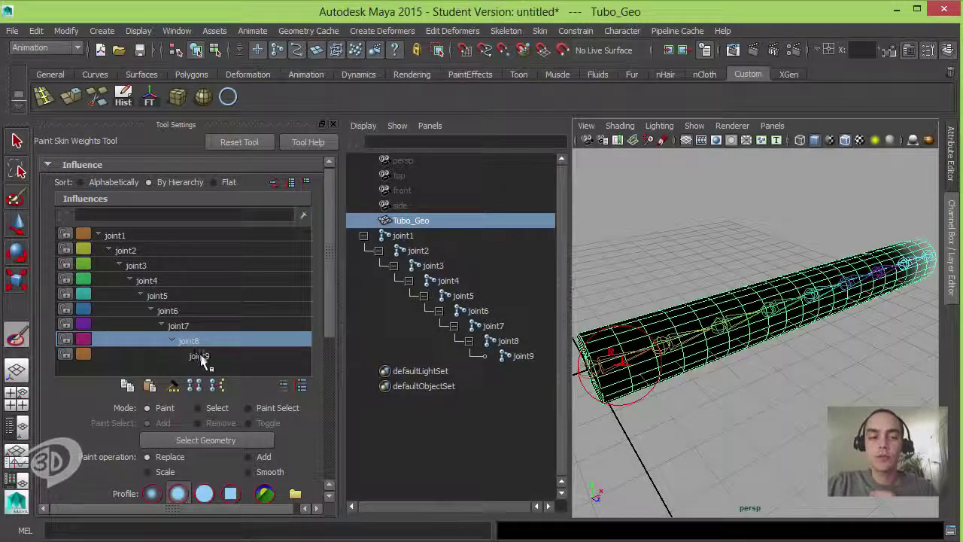
click(172, 297)
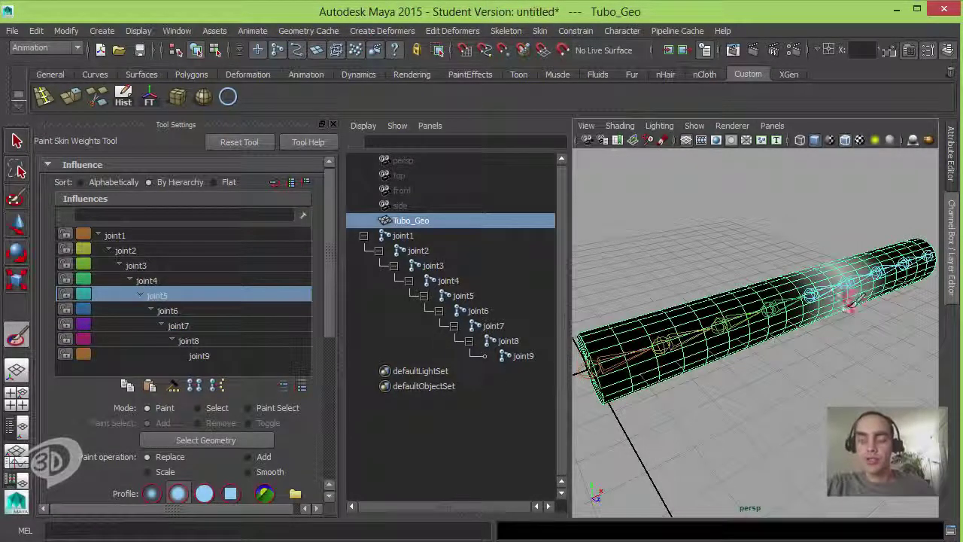
Try rotating joint7 to test the bend near the tube's far end, undo the rotation and select joint6
alt+drag(640, 338, 750, 302)
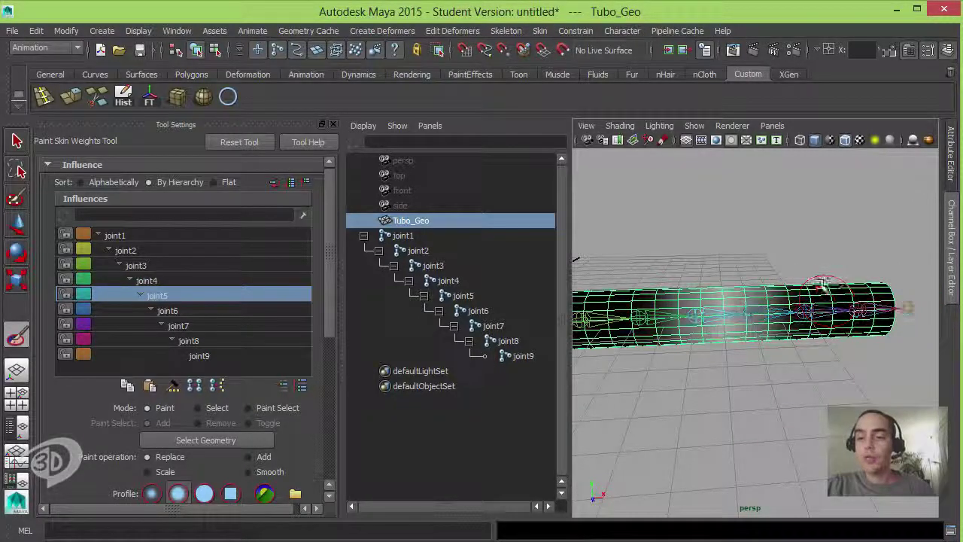
key(e)
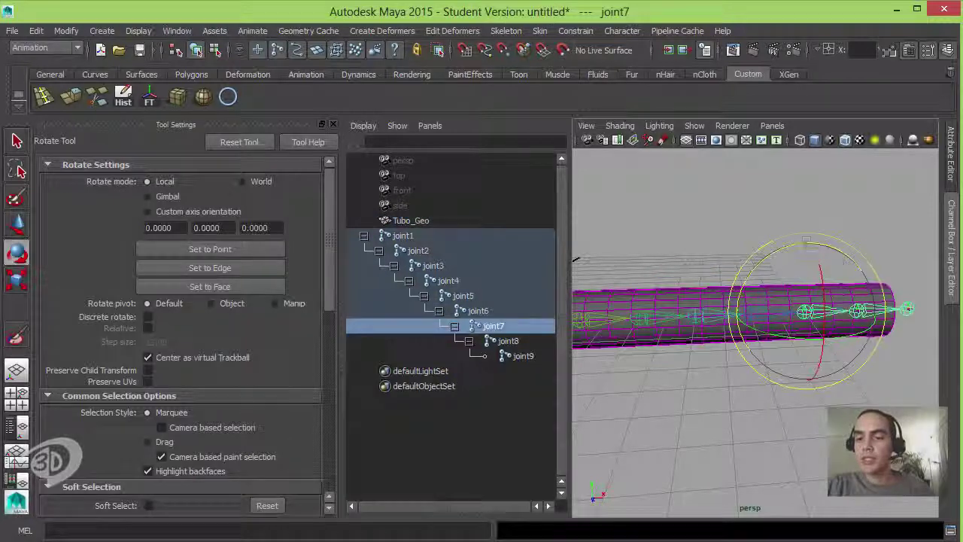
drag(806, 241, 843, 285)
key(ctrl+z)
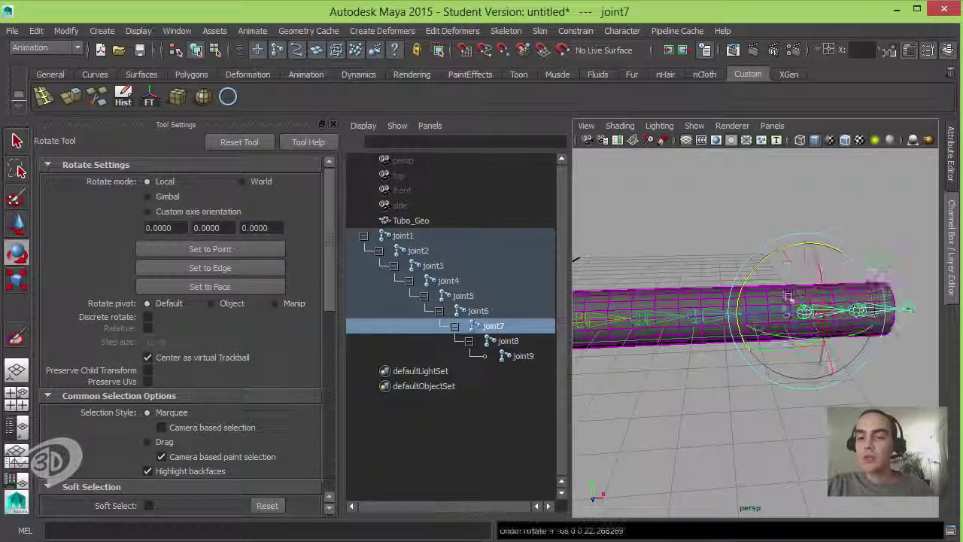
click(768, 297)
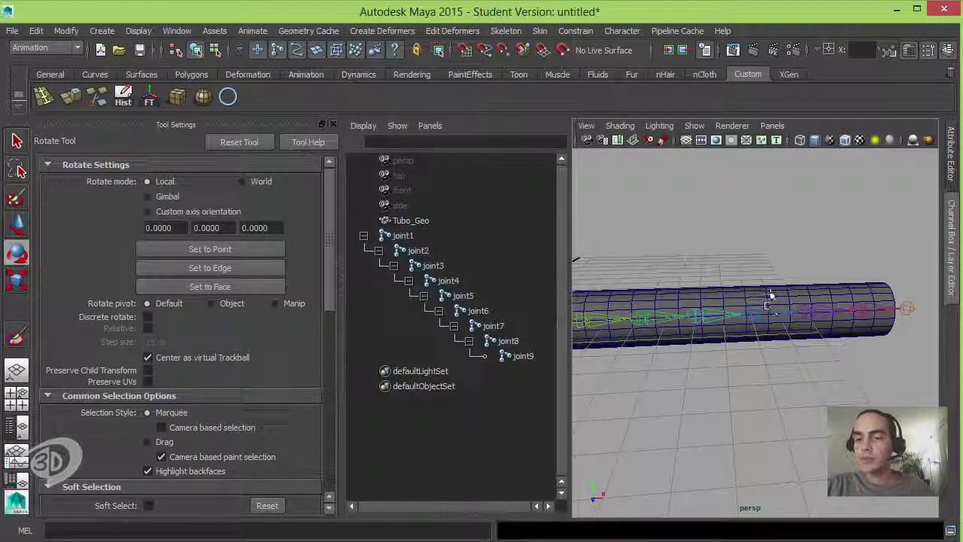
click(764, 319)
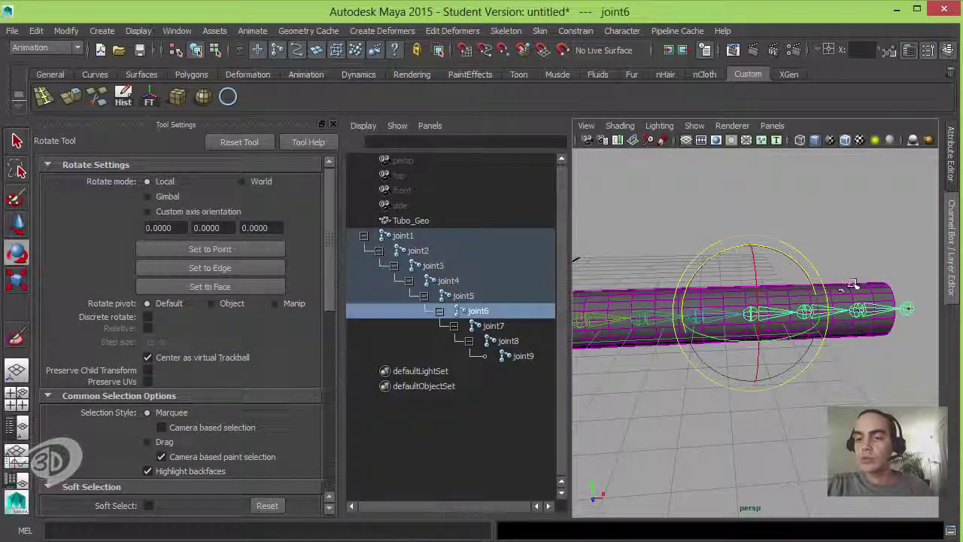
Select Tubo_Geo, reactivate the Paint Skin Weights Tool and choose joint6 as the influence to paint
click(410, 220)
key(y)
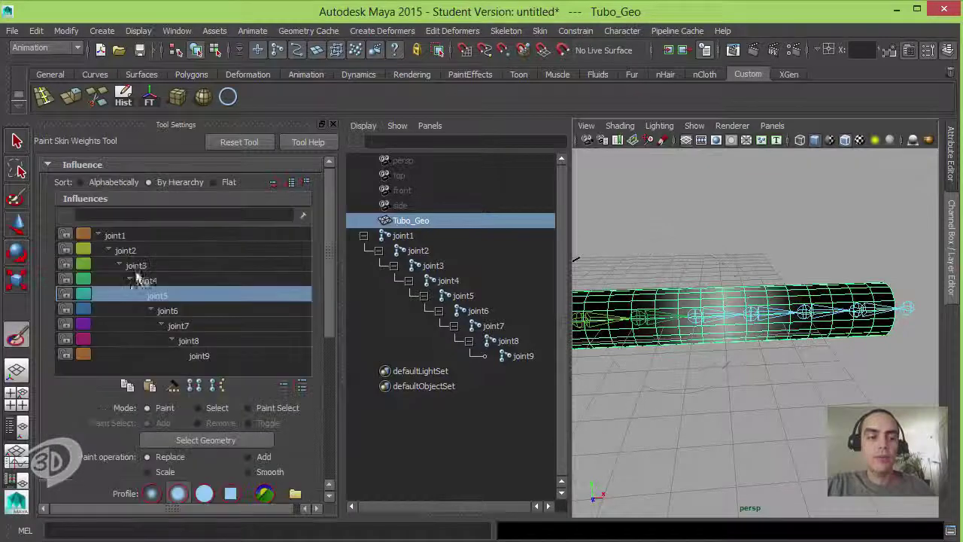
click(192, 326)
click(185, 312)
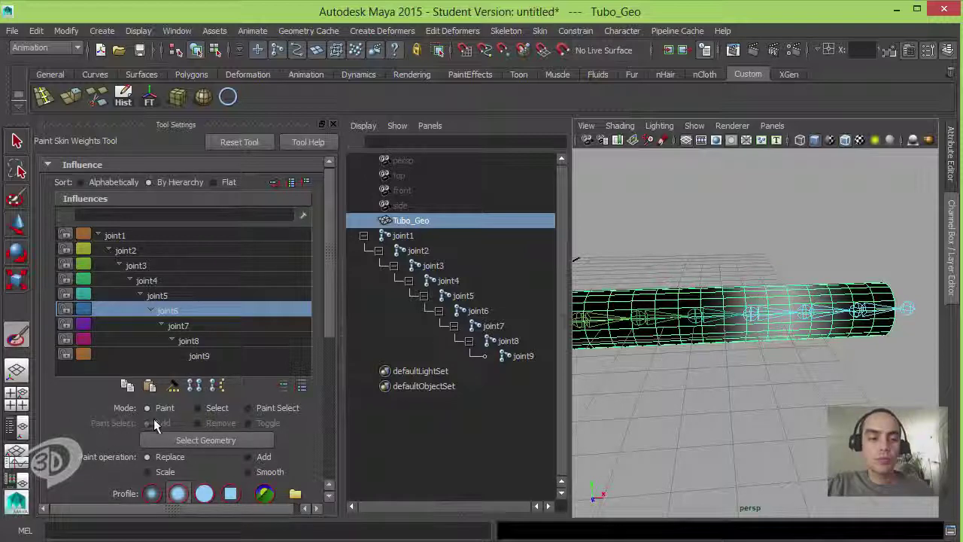
Paint full joint6 weight over the tube's far end from several sides, using Replace with a value of 1
drag(330, 302, 328, 402)
mouse_move(824, 301)
mouse_down()
mouse_move(786, 292)
mouse_move(873, 258)
mouse_up()
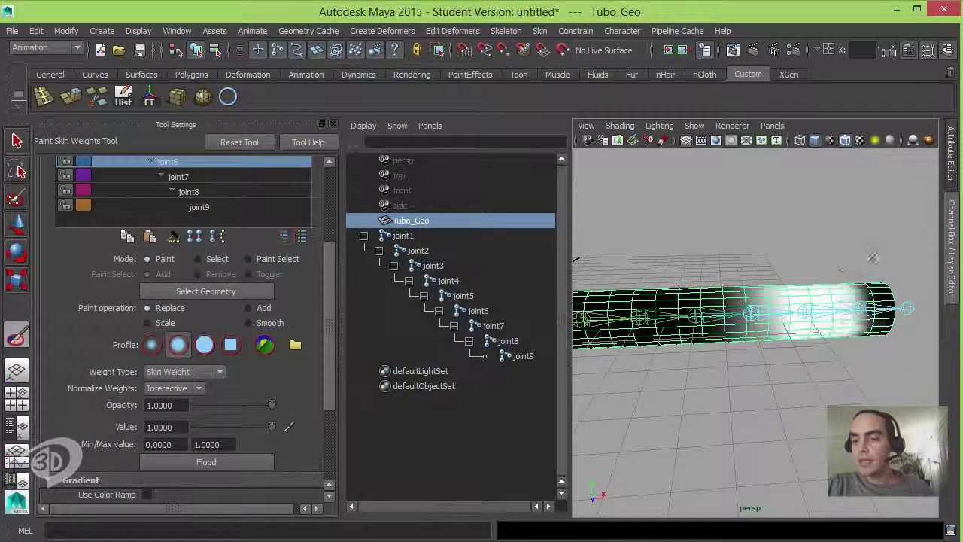
mouse_move(897, 331)
alt+mouse_down()
mouse_move(802, 329)
mouse_move(797, 362)
alt+mouse_up()
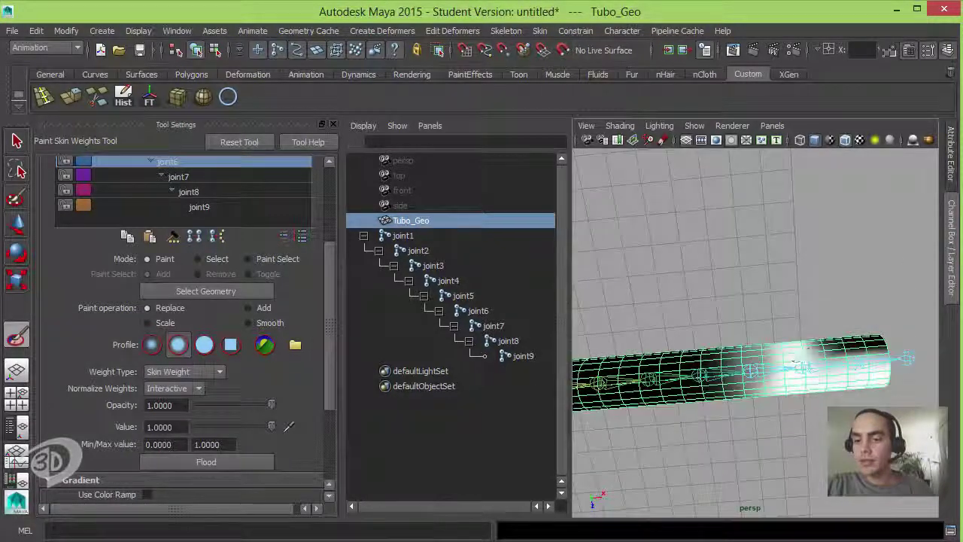
alt+drag(890, 350, 802, 366)
mouse_move(871, 364)
alt+mouse_down()
mouse_move(856, 391)
mouse_move(813, 295)
mouse_move(843, 343)
alt+mouse_up()
mouse_move(837, 297)
alt+mouse_down()
mouse_move(866, 377)
mouse_move(858, 346)
mouse_move(819, 329)
mouse_move(838, 313)
mouse_move(825, 305)
alt+mouse_up()
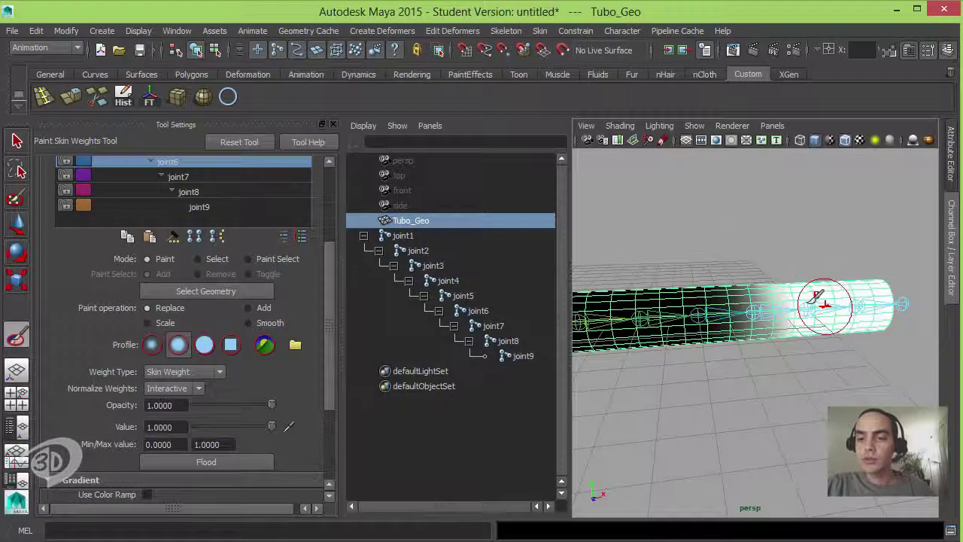
Try rotating joint6 and joint7 in turn to test the repainted far end, undoing each rotation
click(17, 254)
click(662, 271)
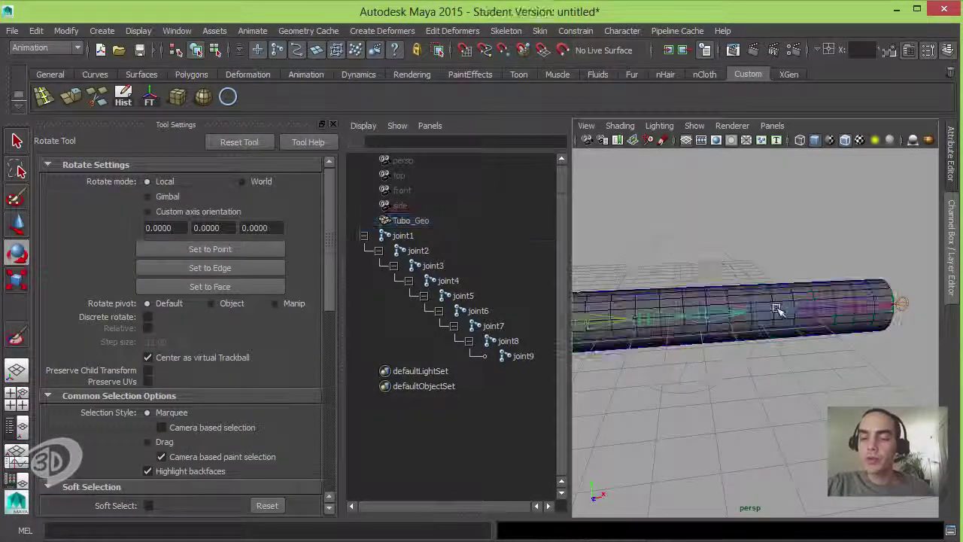
click(757, 340)
alt+drag(757, 340, 771, 280)
drag(784, 246, 826, 241)
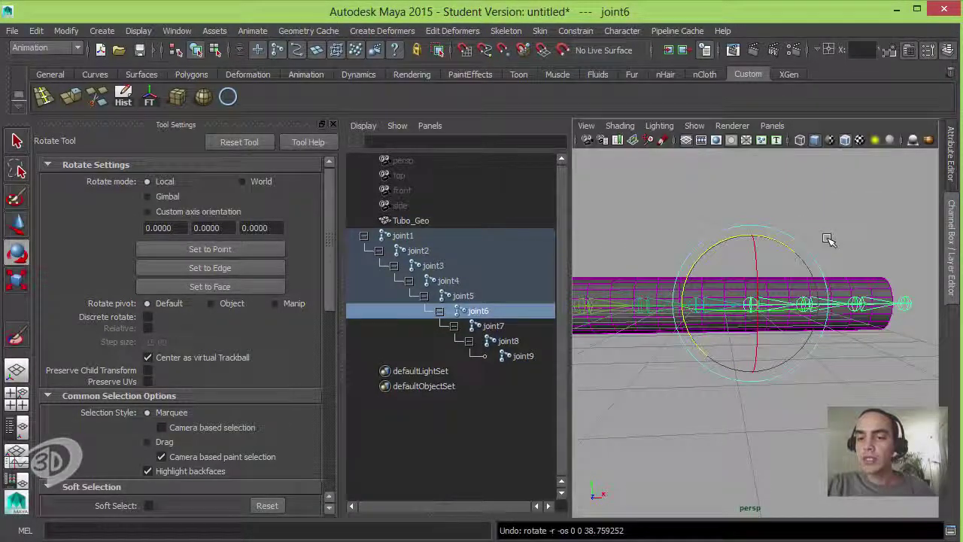
key(Down)
drag(765, 269, 849, 270)
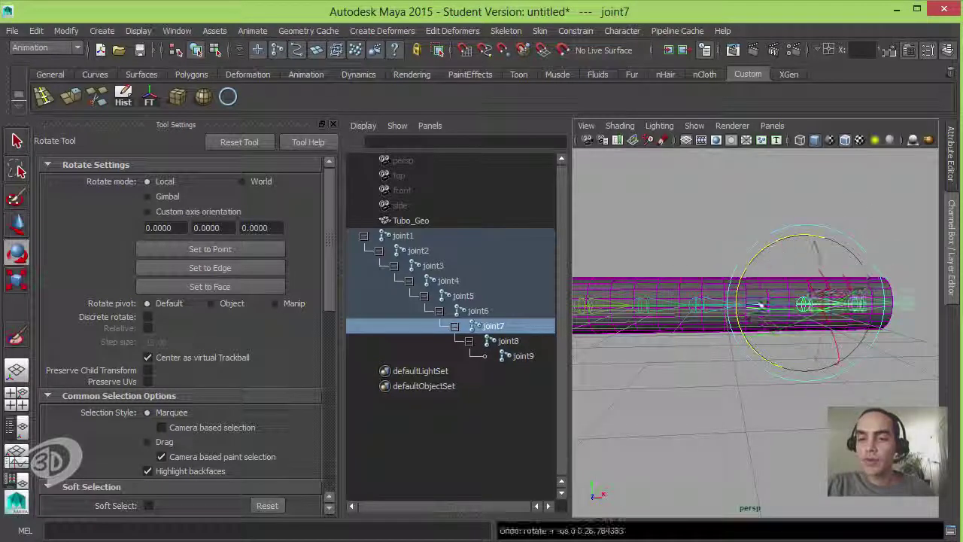
Repeat the test rotations on joint7 and joint6 from a closer angle, undoing them again
alt+drag(721, 342, 787, 293)
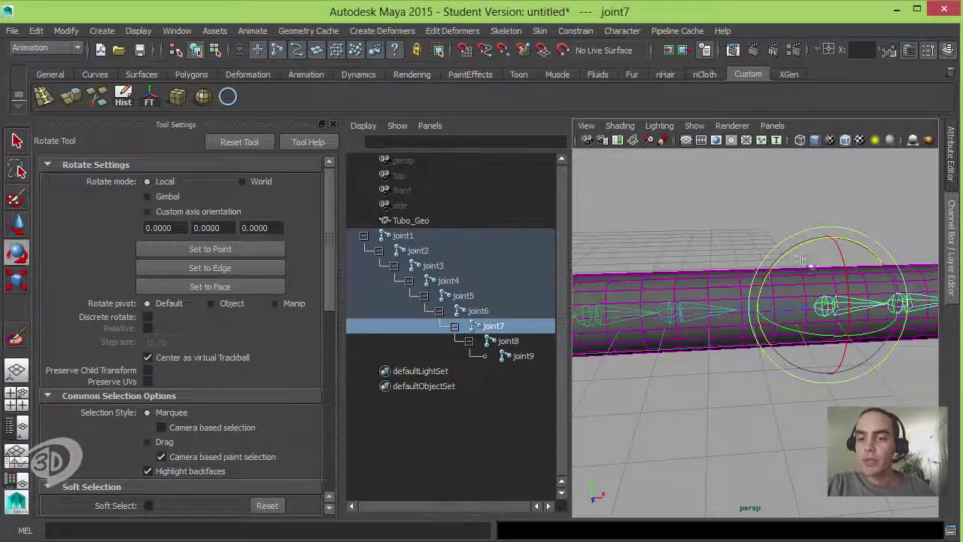
drag(806, 247, 750, 188)
key(Up)
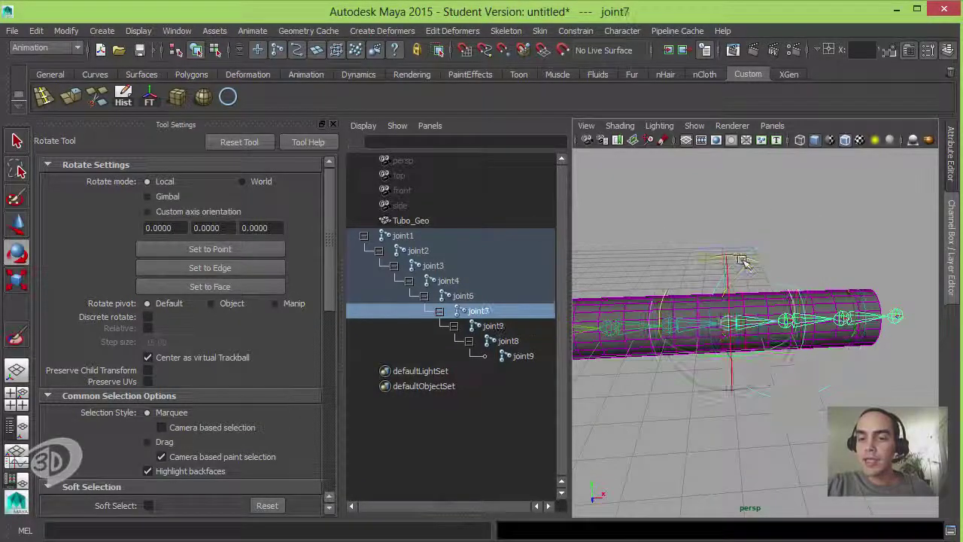
drag(727, 261, 699, 234)
Rotate joint2 to bend the tube upward, and rotate joint3 to bring the rest back down
alt+drag(576, 314, 775, 260)
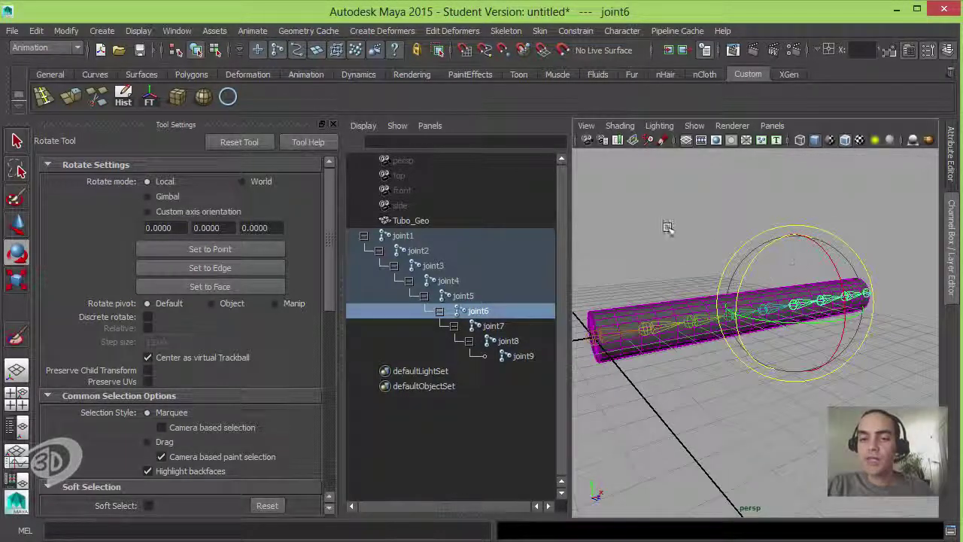
click(662, 340)
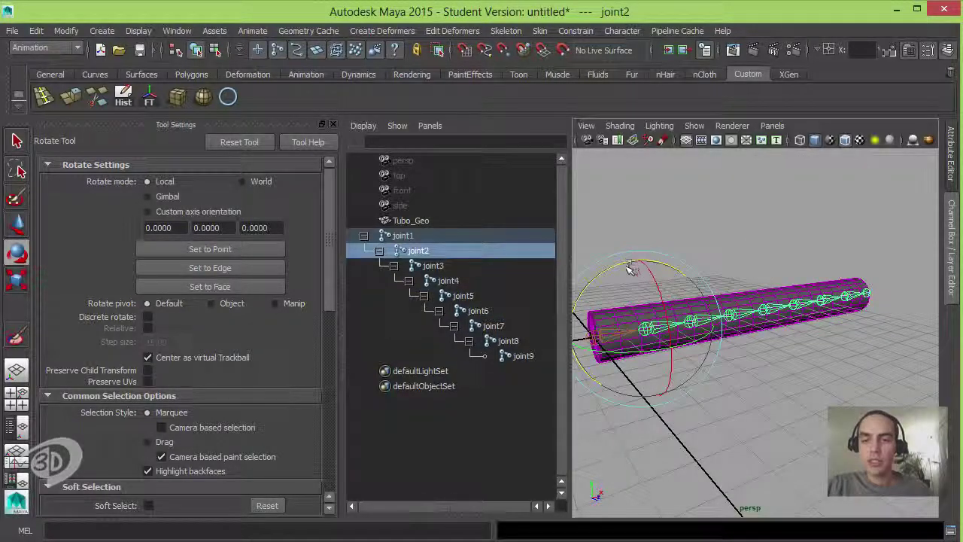
drag(632, 265, 757, 271)
key(Down)
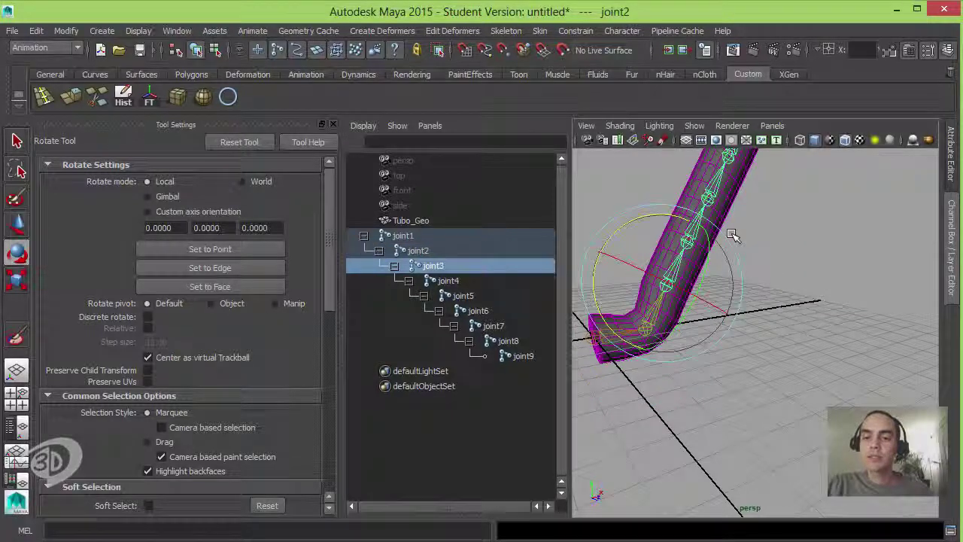
drag(731, 236, 741, 323)
Rotate joint4 and joint5 downward to curl the middle of the tube into an arch
key(Down)
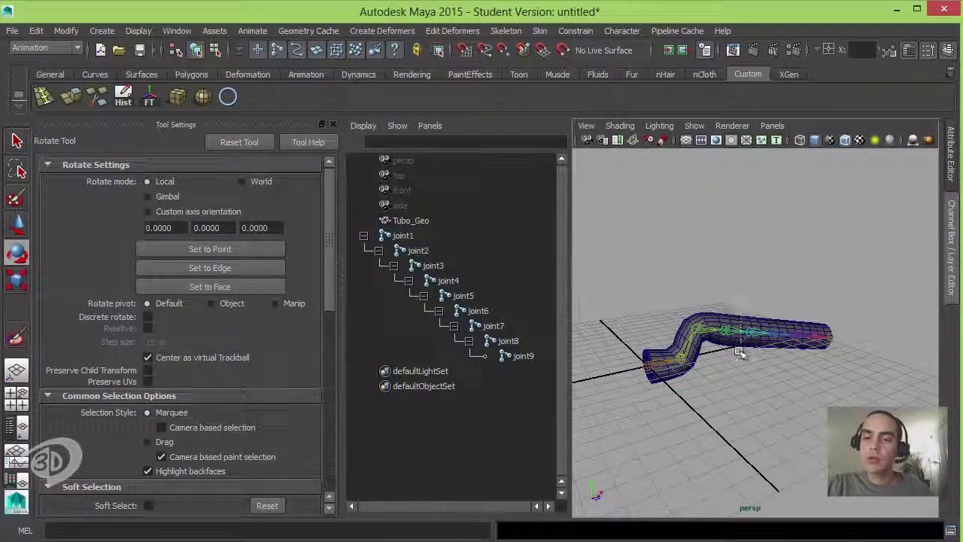
drag(739, 261, 822, 252)
click(822, 252)
click(752, 362)
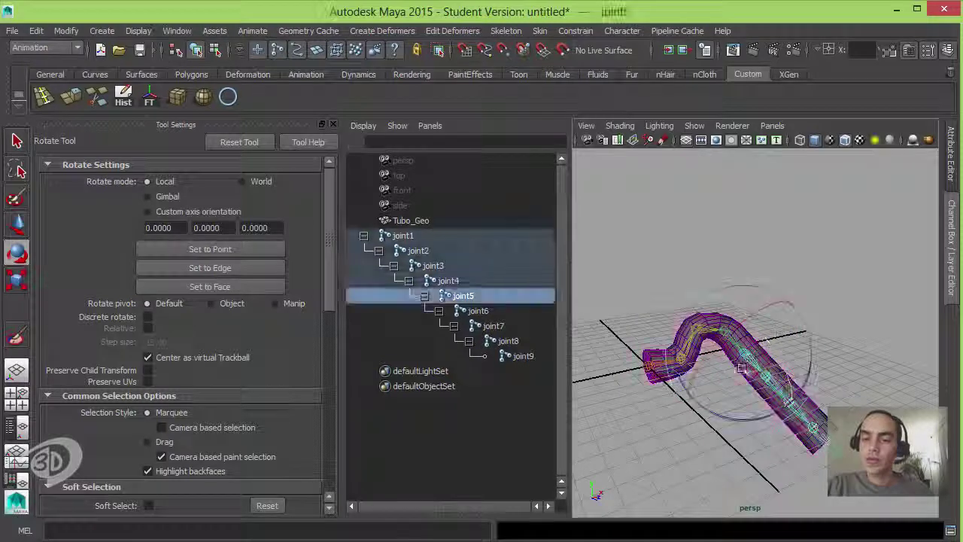
drag(721, 416, 662, 357)
Rotate joint6 outward to bend the tube's end section away from the arch, and clear the selection
drag(750, 399, 799, 431)
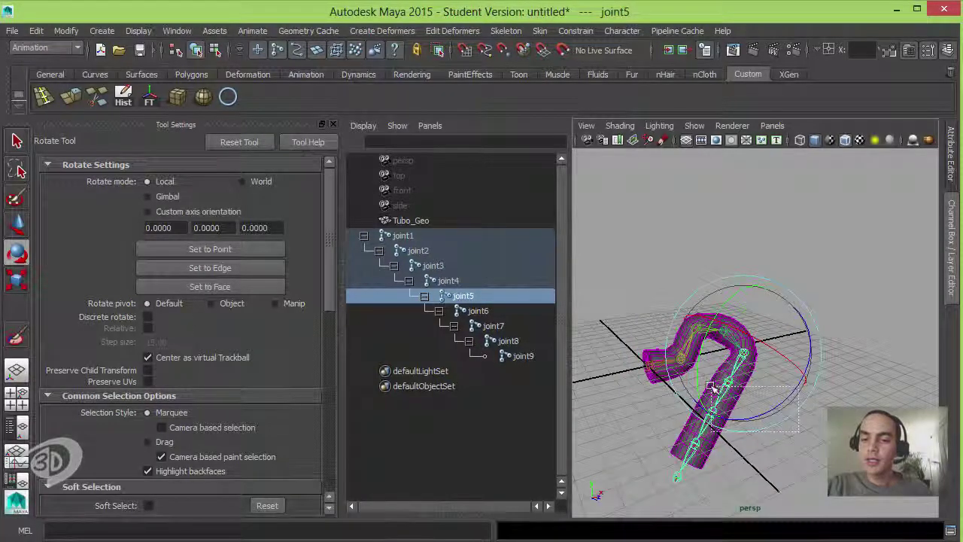
key(Down)
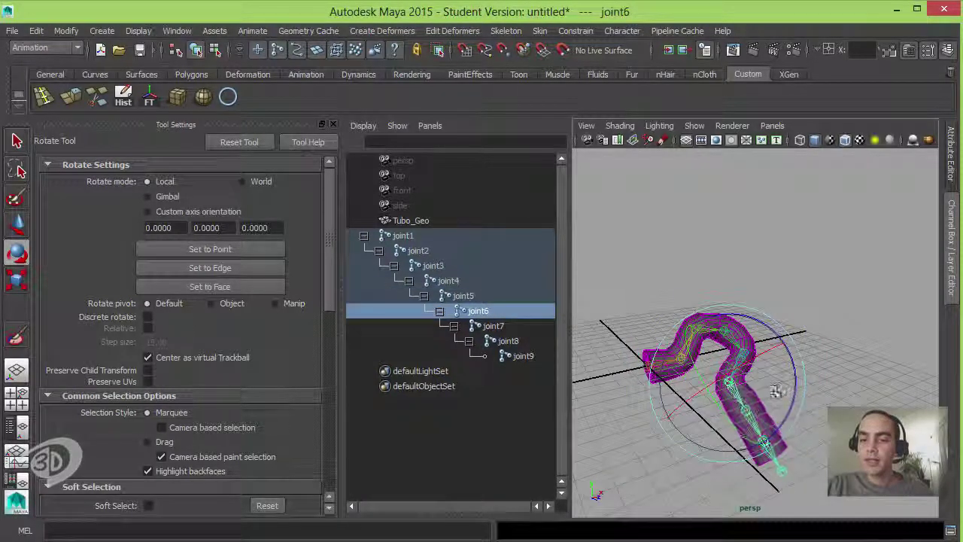
alt+drag(753, 425, 810, 316)
click(795, 327)
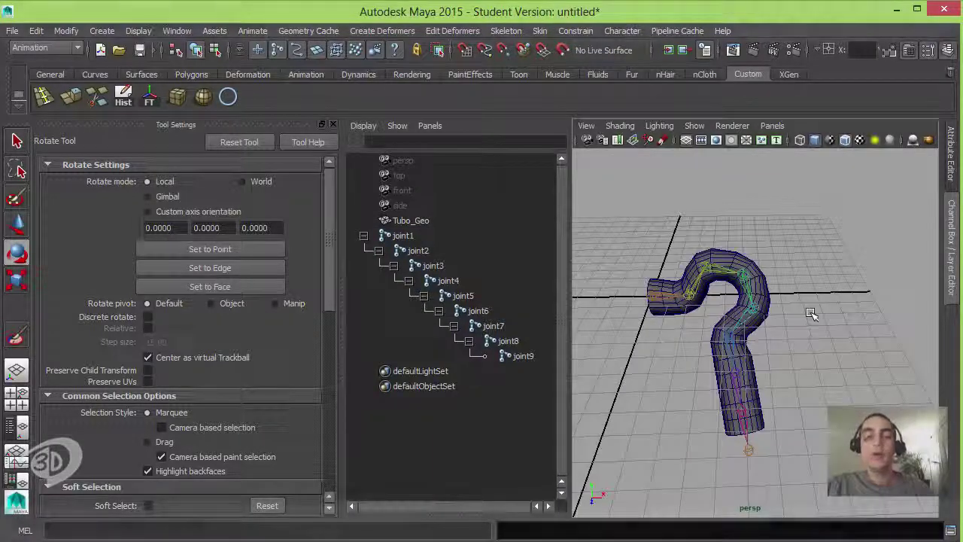